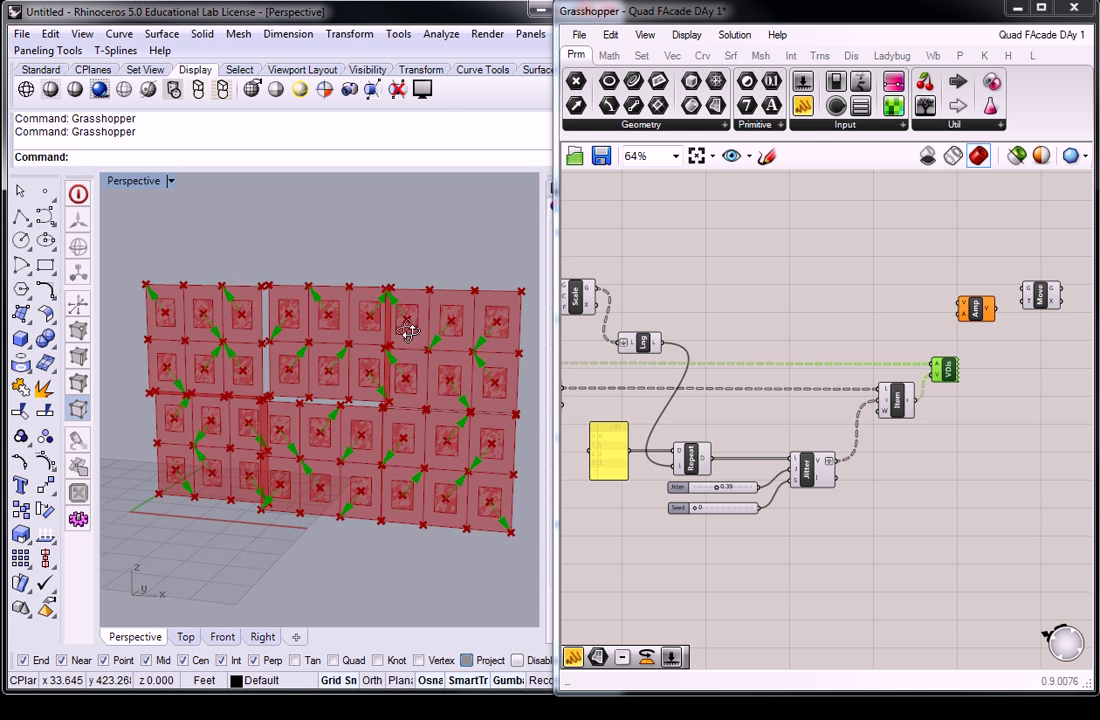
Step: Connect the List Item component's output to the vector input of the Amplitude component
right_click_drag(816, 353, 788, 358)
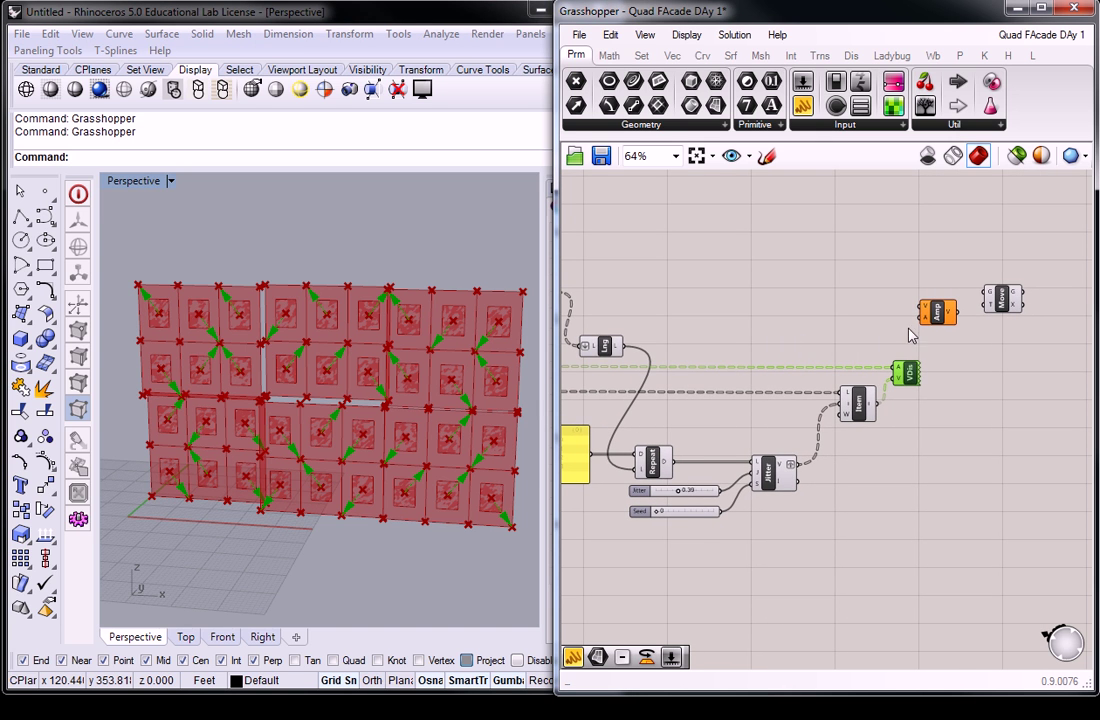
left_click(936, 348)
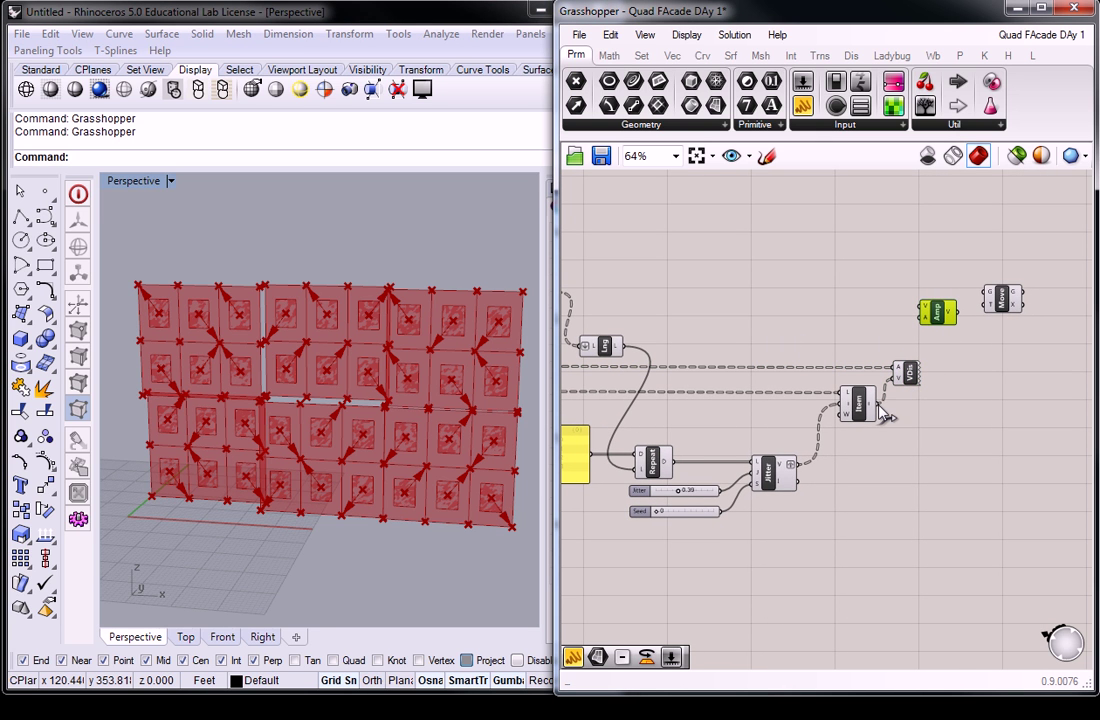
left_click_drag(884, 418, 947, 318)
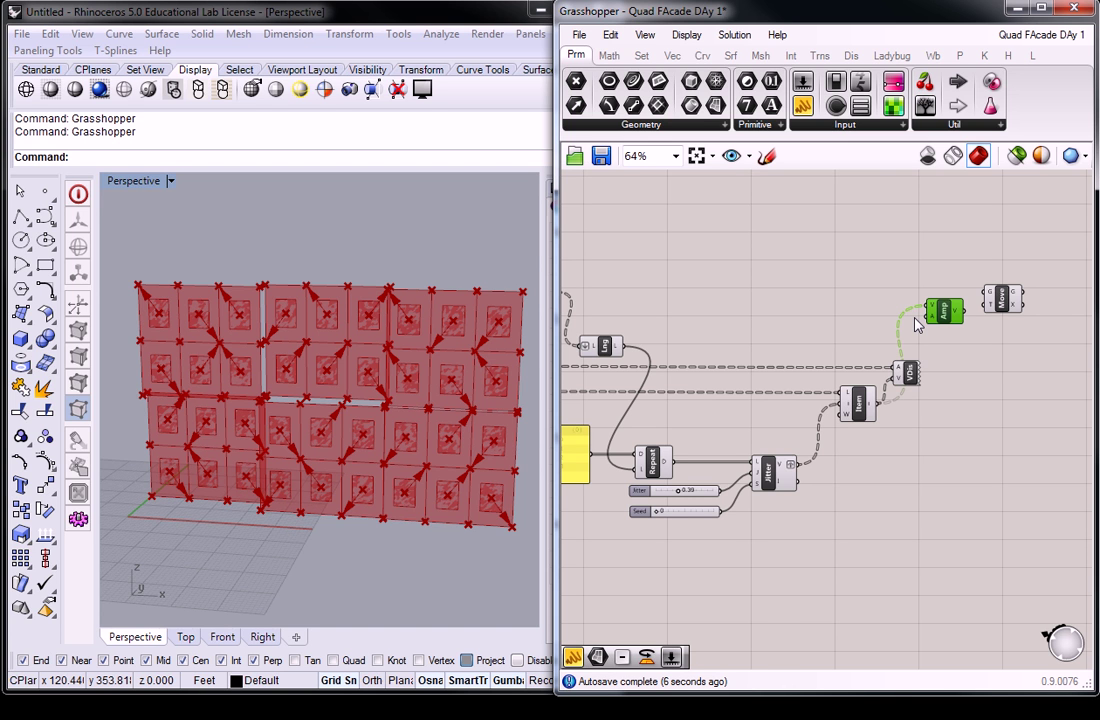
Step: Add an integer number slider ranging from 0 to 5 beside the Amplitude component
double_click(818, 320)
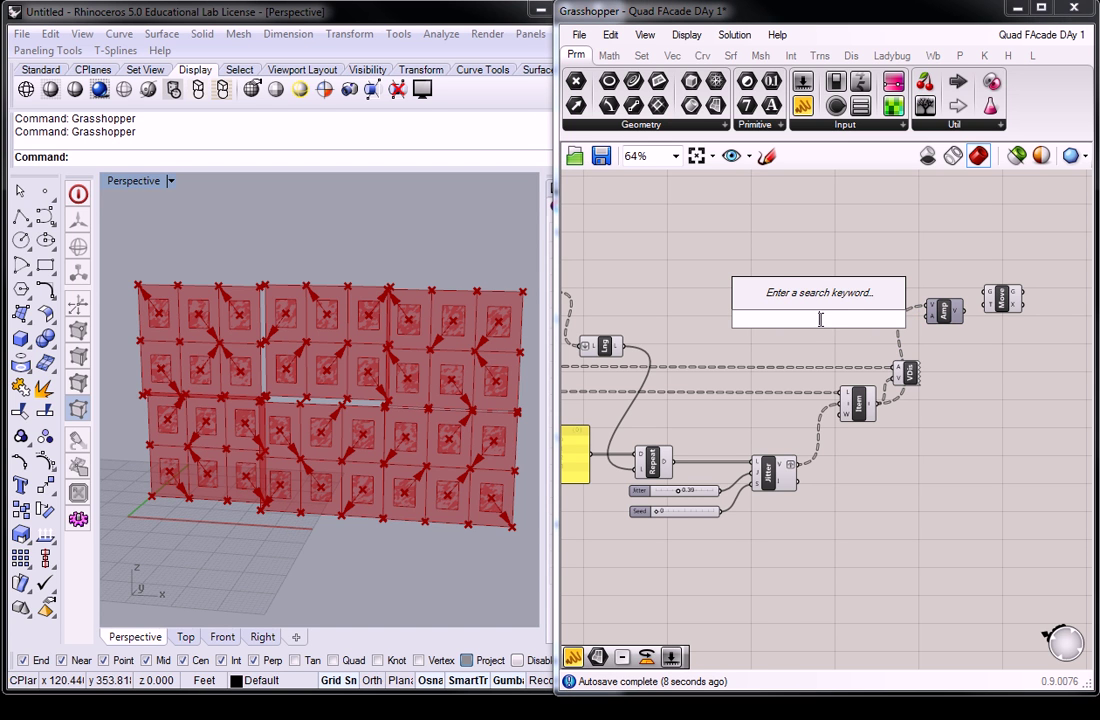
type("0-5")
key("Return")
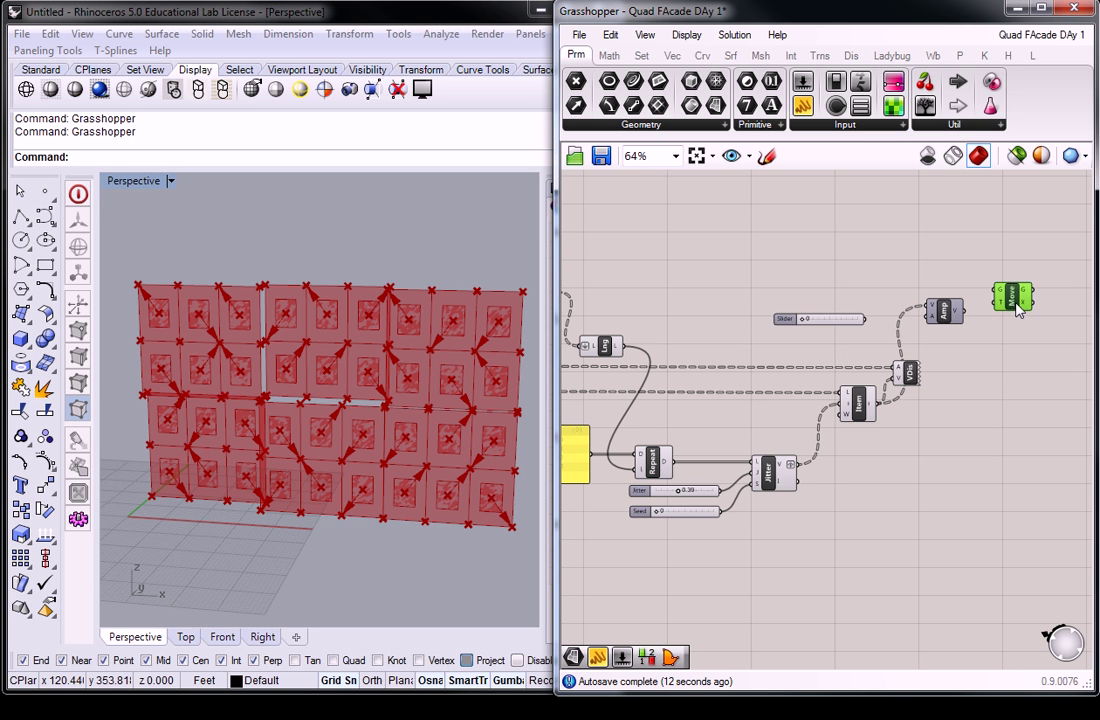
Step: Connect the Scale component's geometry output to the geometry input of the Move component
right_click_drag(857, 305, 887, 348)
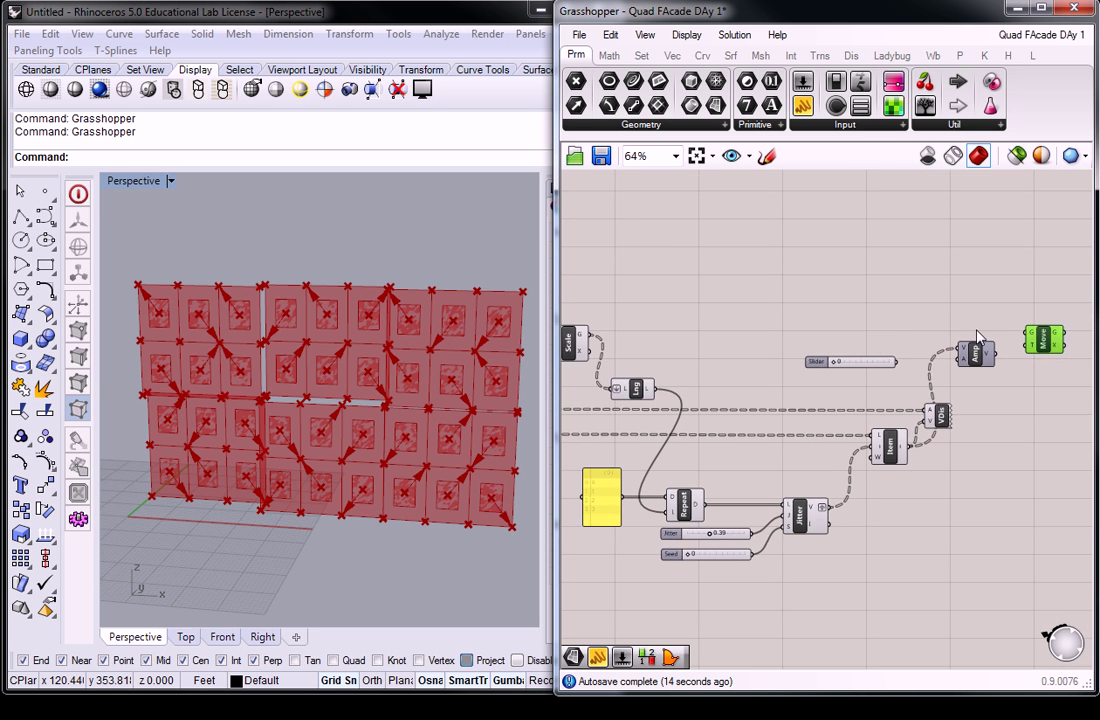
left_click(576, 341)
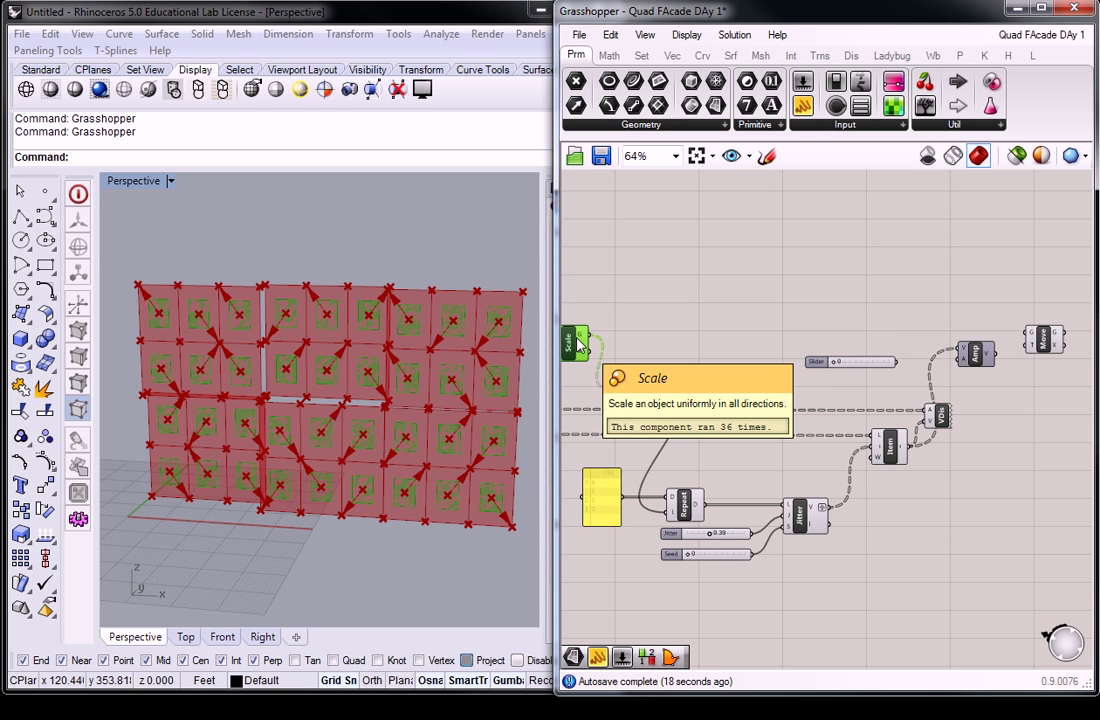
left_click_drag(589, 337, 1022, 334)
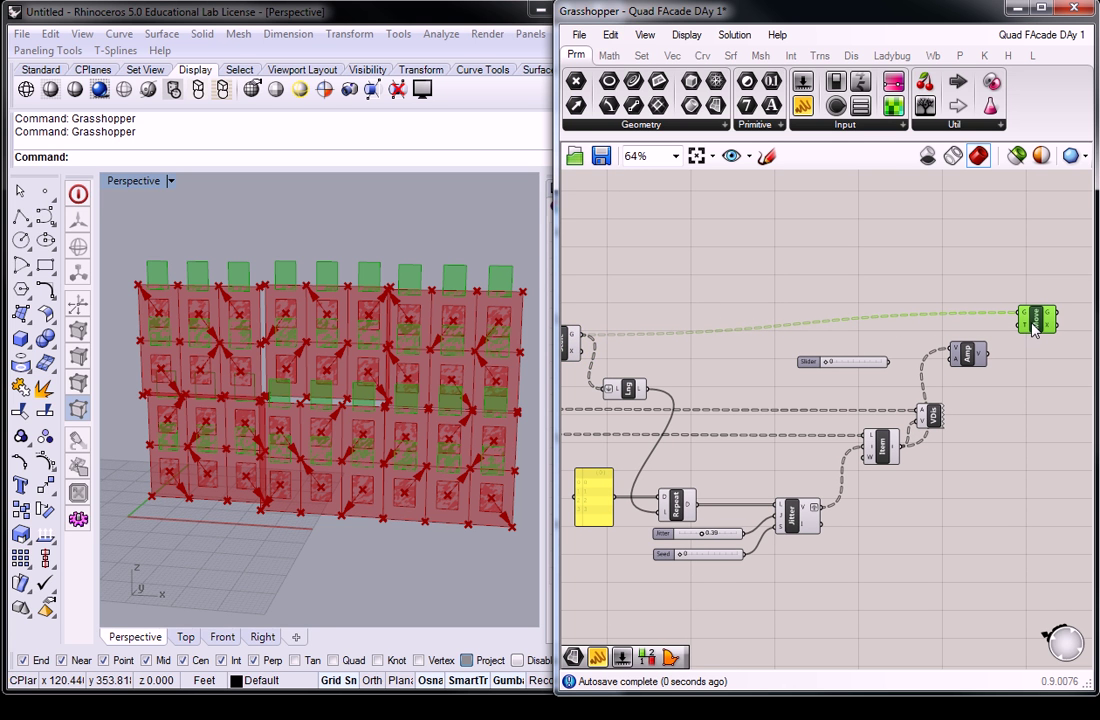
Step: Connect the new slider to the Amplitude component's amplitude input and set it to 2
left_click(887, 303)
left_click_drag(889, 363, 952, 361)
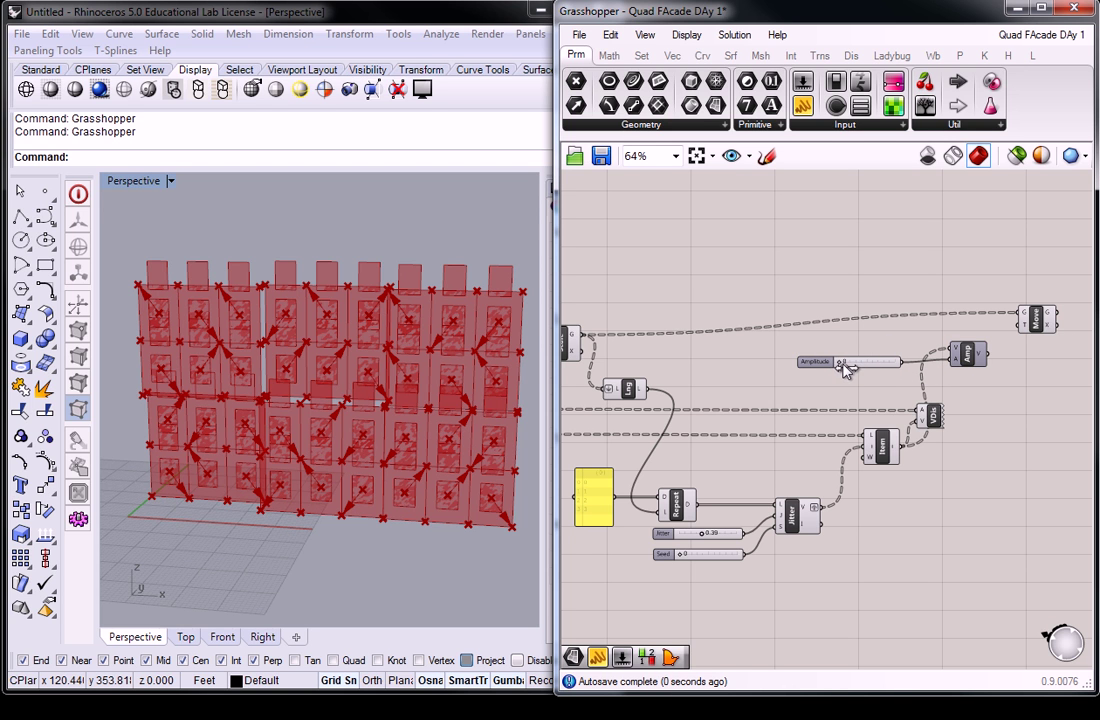
right_click_drag(857, 368, 768, 384)
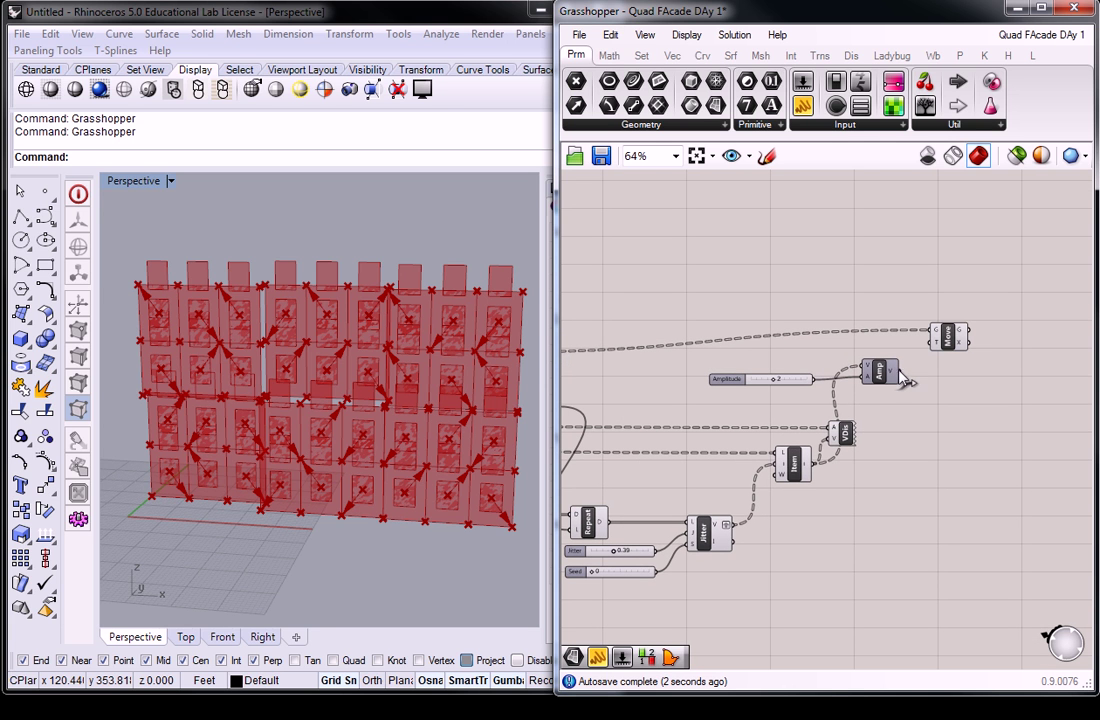
Step: Feed the amplified vector into the Move component's translation input and set the amplitude slider to 3
left_click_drag(905, 370, 933, 343)
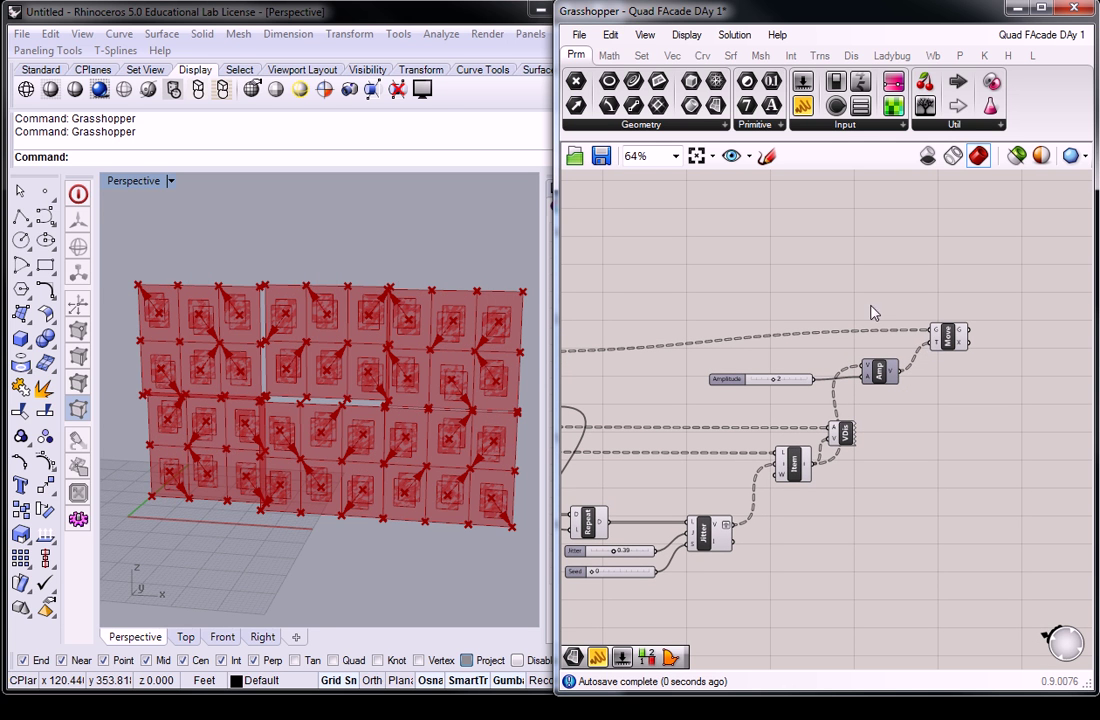
left_click(952, 342)
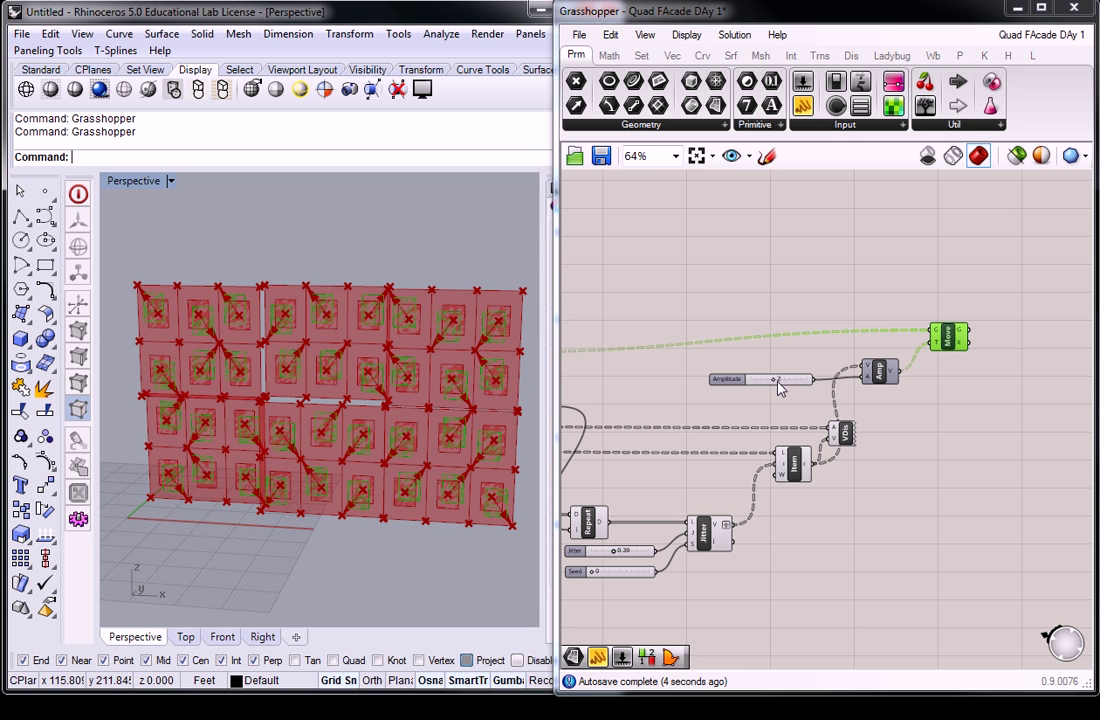
mouse_move(778, 385)
left_mouse_down()
mouse_move(737, 385)
mouse_move(810, 383)
mouse_move(749, 383)
mouse_move(805, 383)
mouse_move(752, 400)
mouse_move(797, 381)
mouse_move(749, 381)
mouse_move(803, 383)
mouse_move(737, 398)
mouse_move(810, 385)
mouse_move(776, 392)
mouse_move(810, 383)
mouse_move(782, 381)
left_mouse_up()
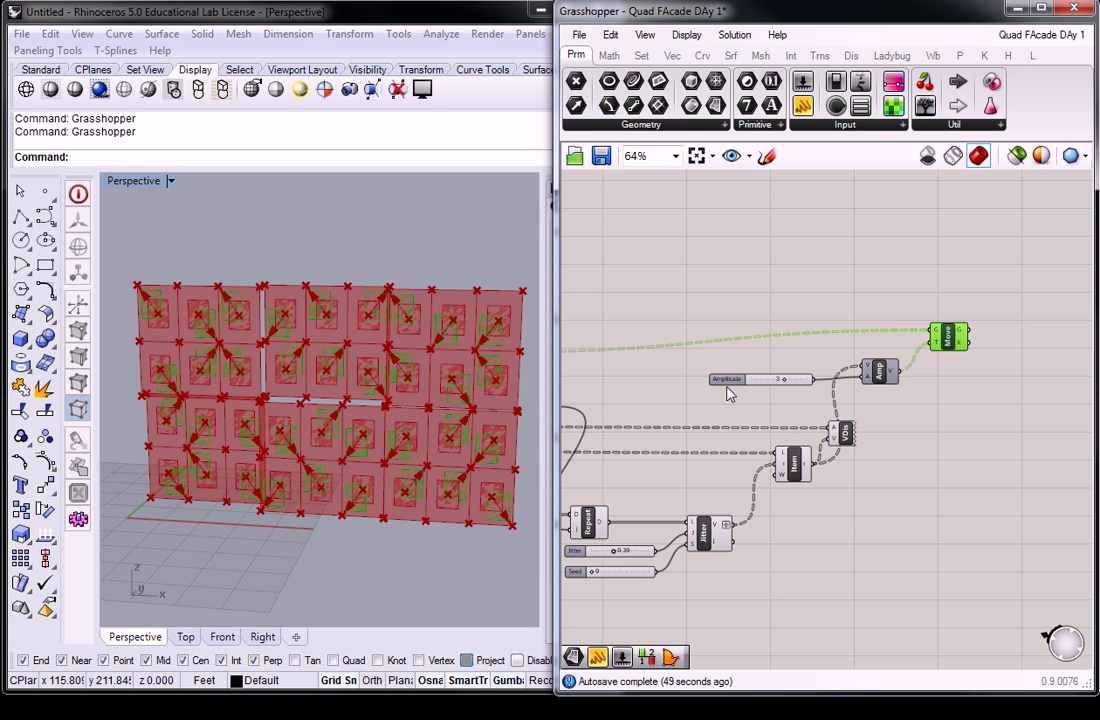
Step: Delete the Vector Display component fed by the List Item output
left_click(755, 357)
right_click_drag(755, 357, 792, 361)
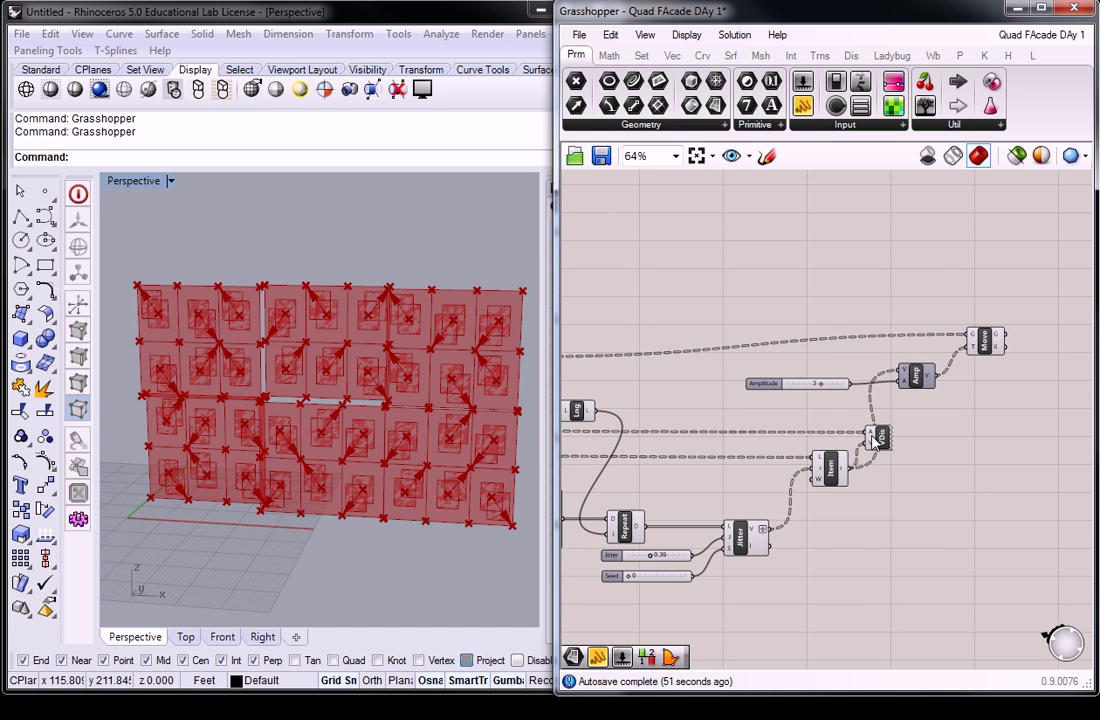
left_click_drag(885, 443, 924, 444)
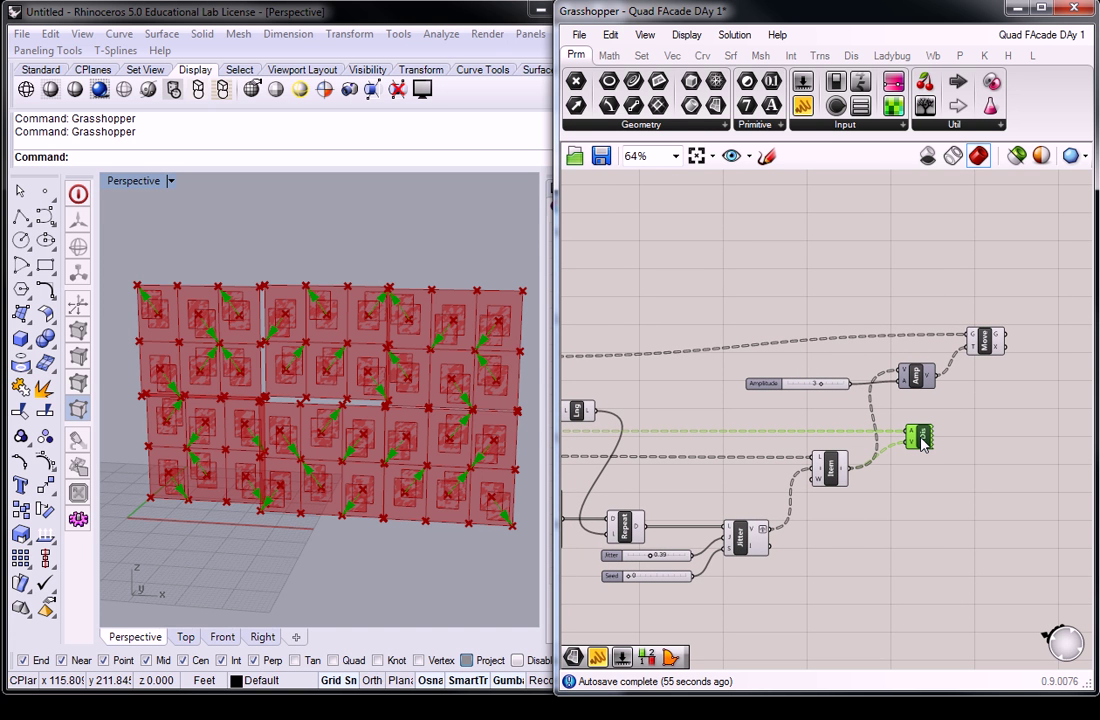
key("Delete")
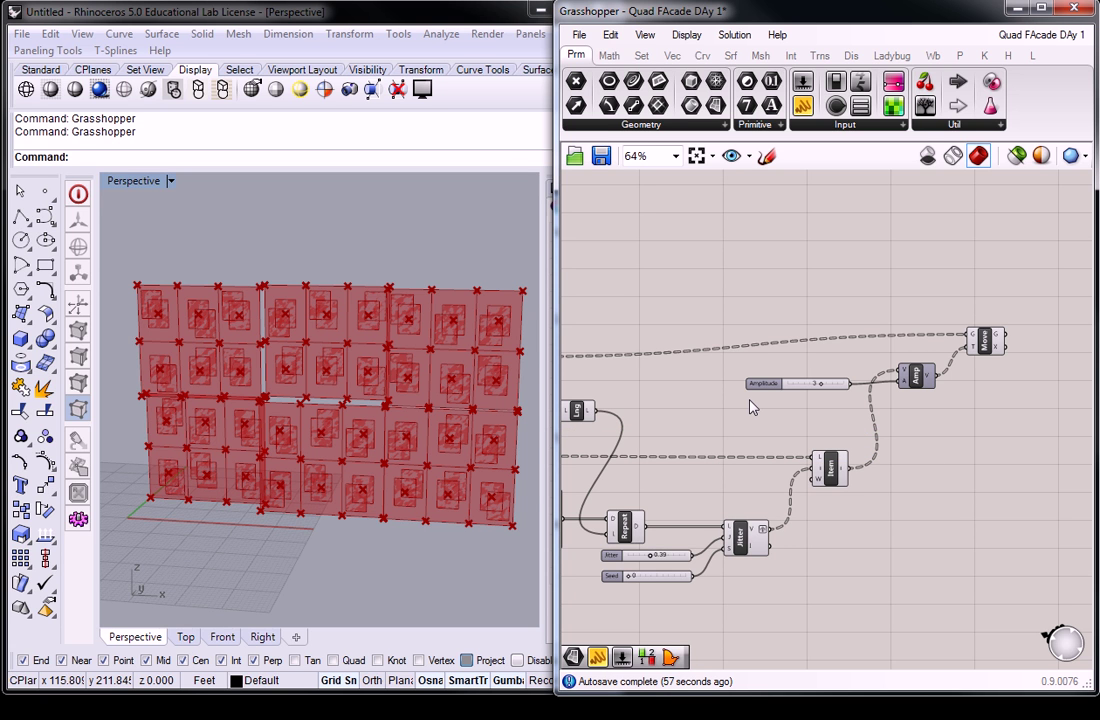
Step: Place a Random component above the amplitude slider and review its inputs
left_click(641, 55)
left_click(751, 129)
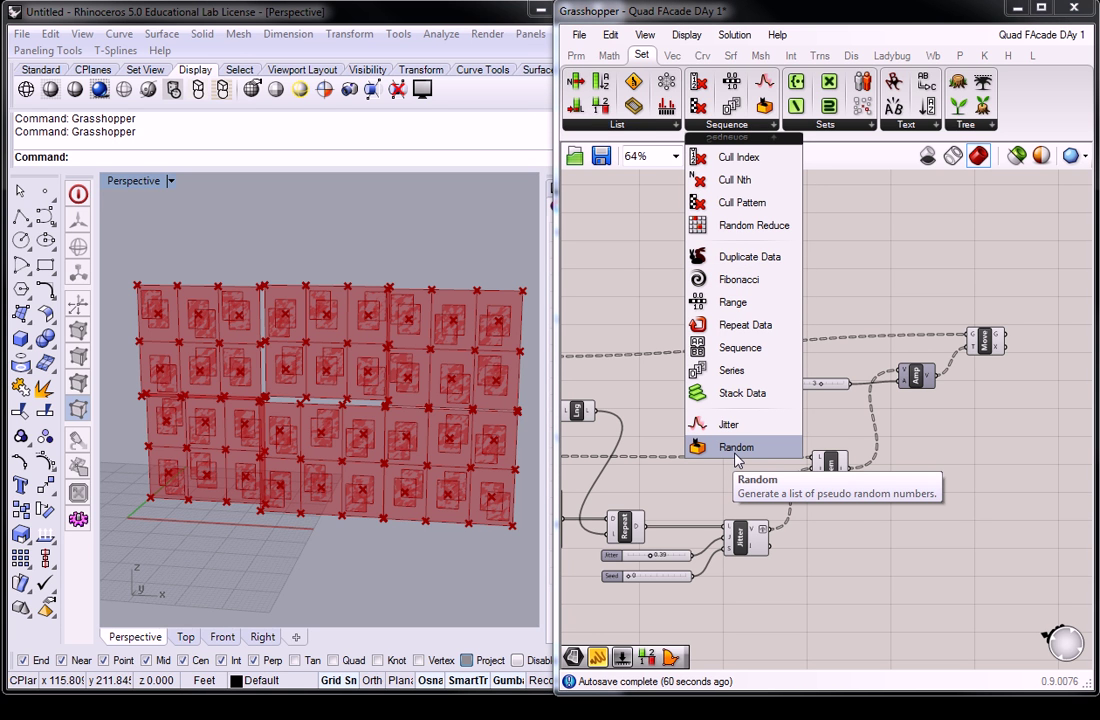
left_click_drag(737, 450, 800, 297)
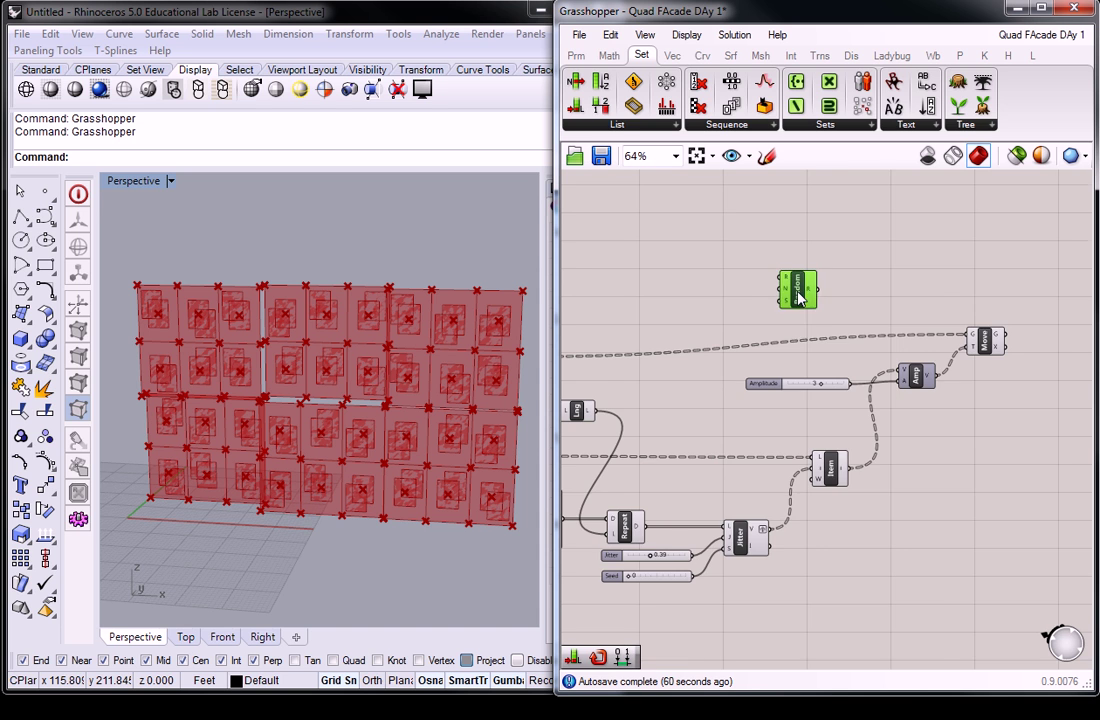
scroll(798, 296, "up", 3)
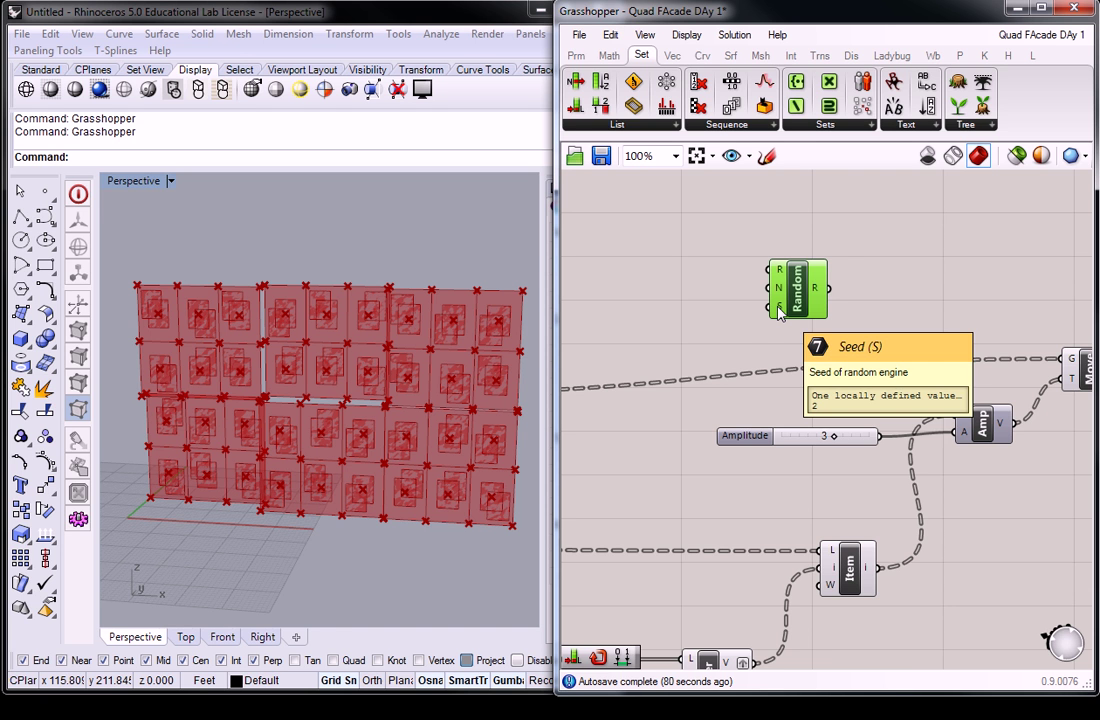
left_click(731, 305)
scroll(731, 305, "down", 1)
Step: Place a Construct Domain component just before the Random component
right_click_drag(731, 305, 859, 299)
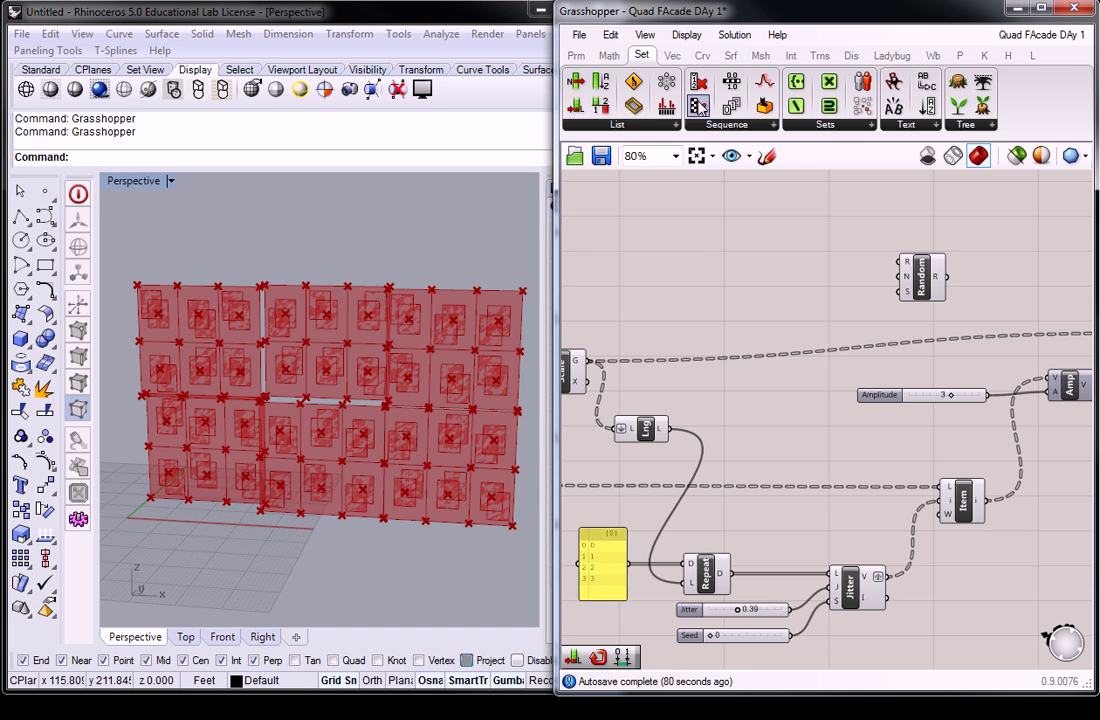
left_click(618, 58)
left_click(617, 125)
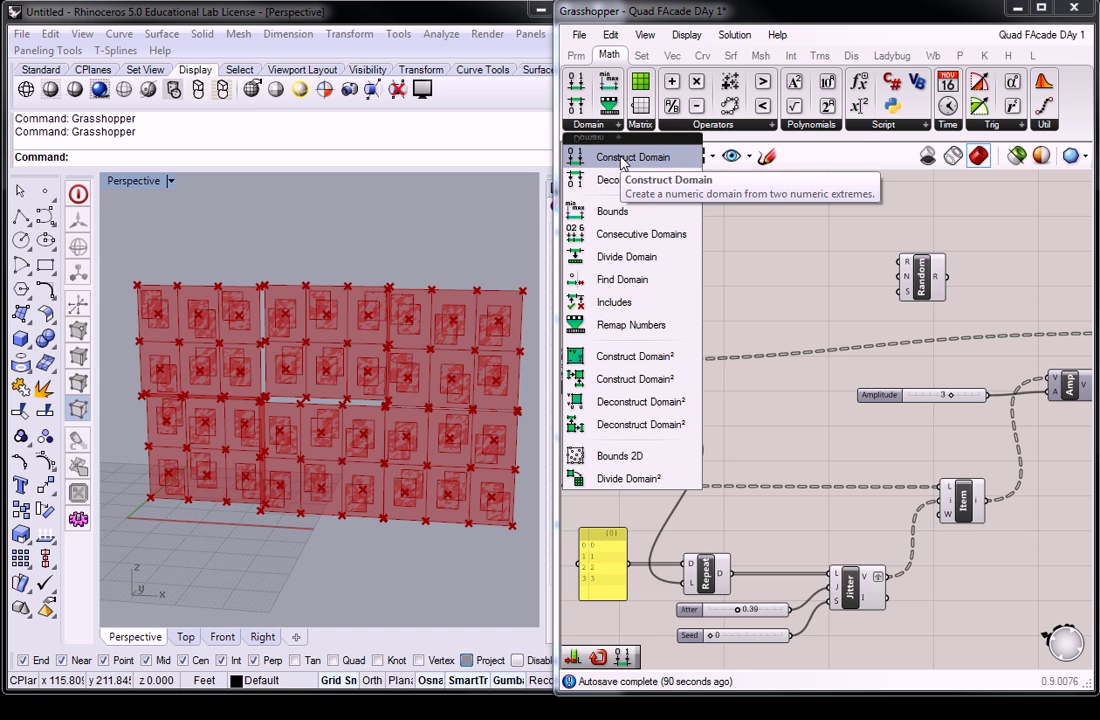
left_click_drag(622, 163, 843, 256)
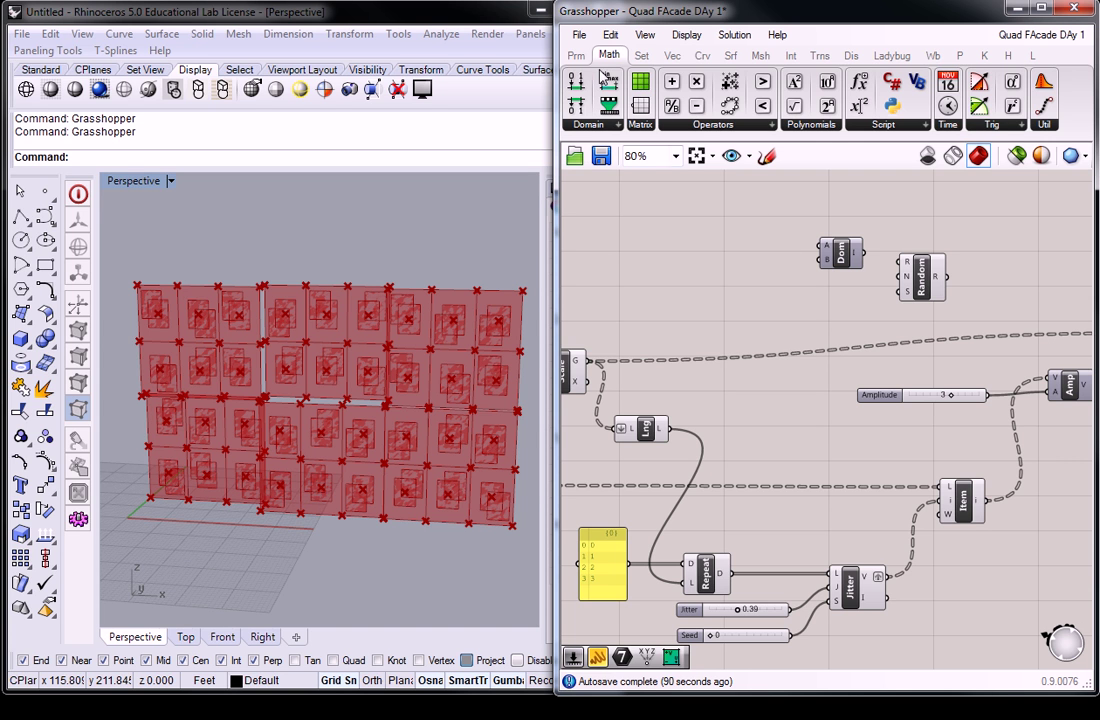
left_click_drag(847, 268, 865, 271)
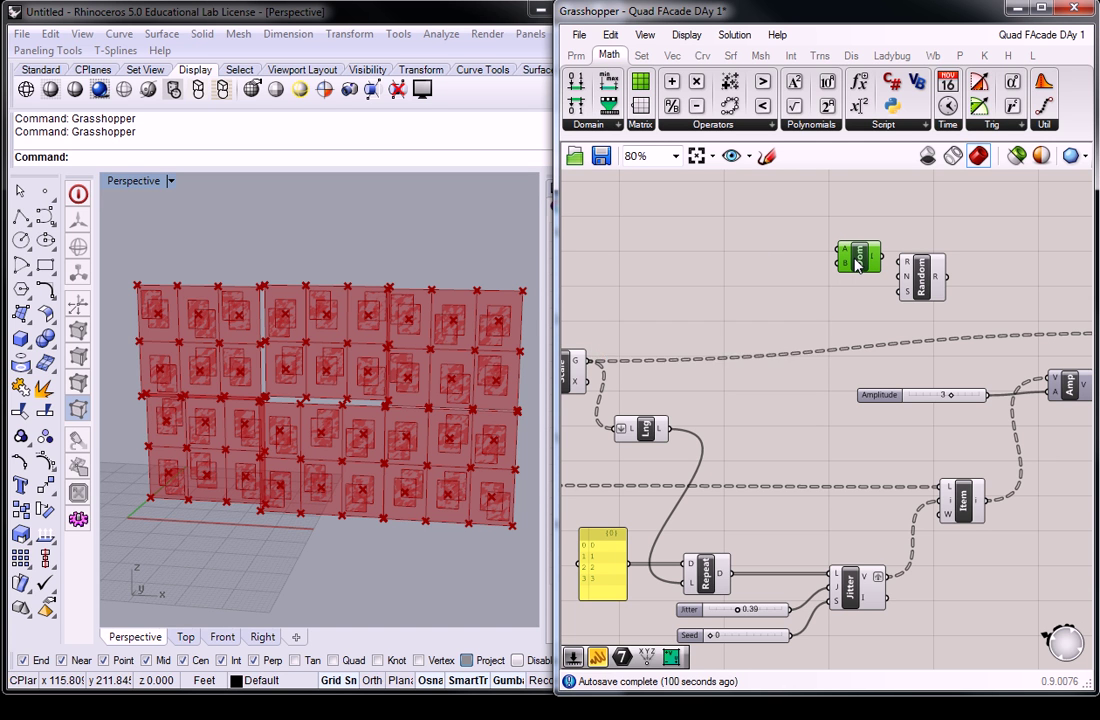
Step: Create two decimal number sliders ranging from 0.0 to 5 and connect them to the domain's start and end inputs
double_click(756, 236)
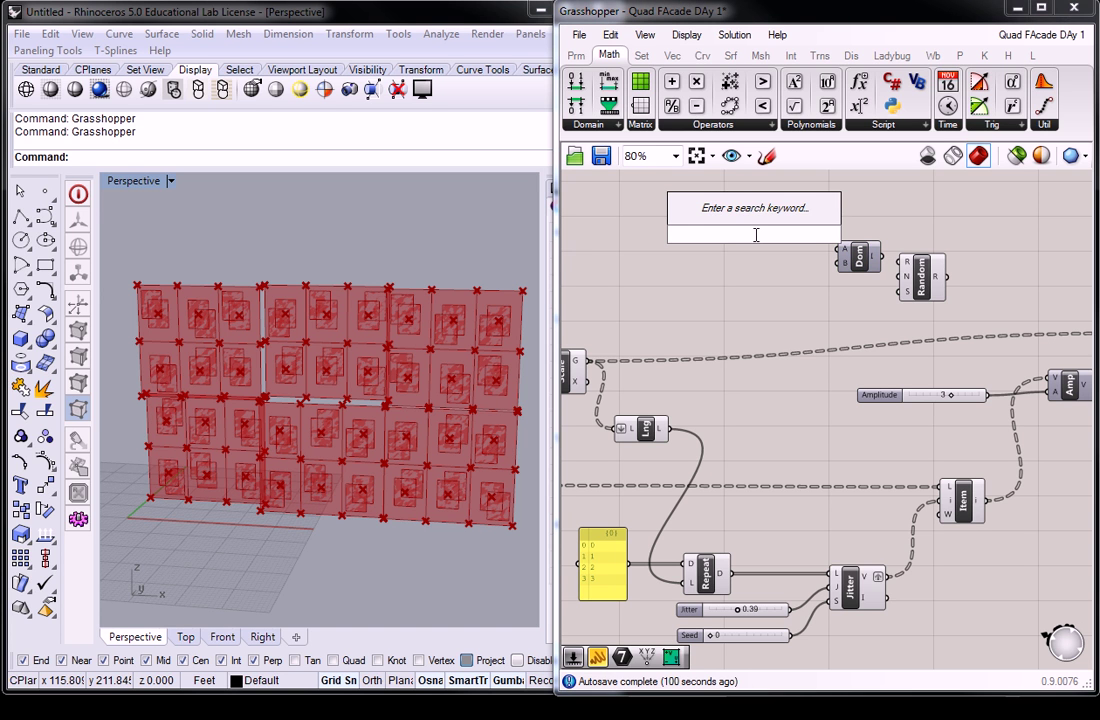
type("0.0")
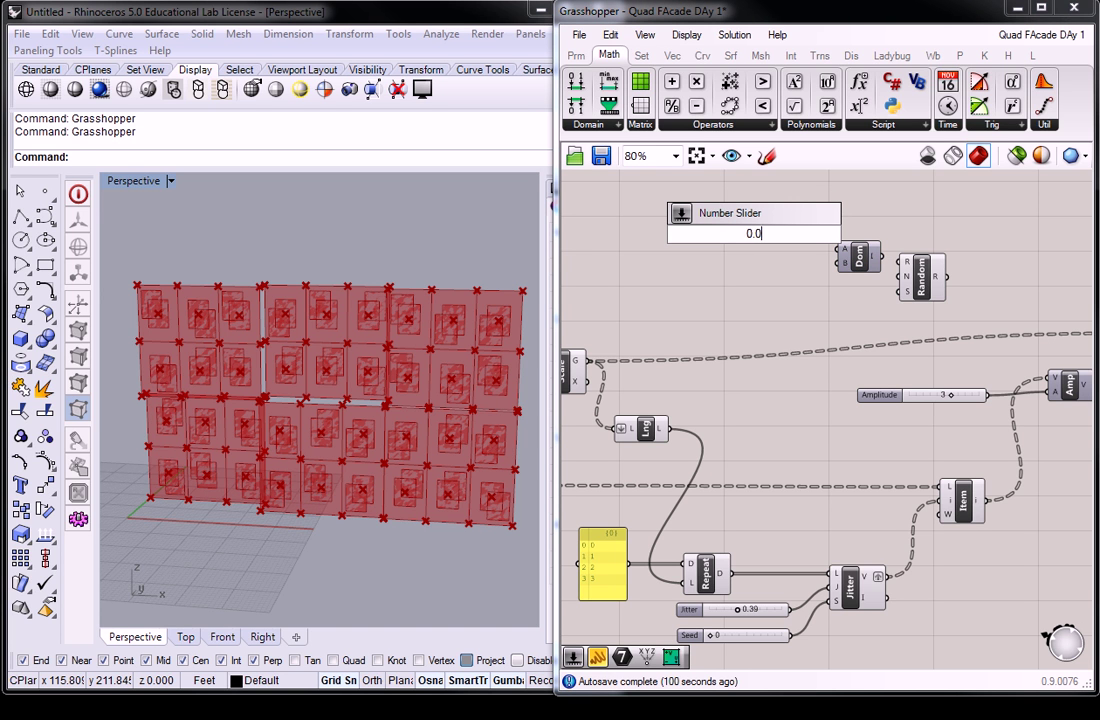
type("<5")
key("Return")
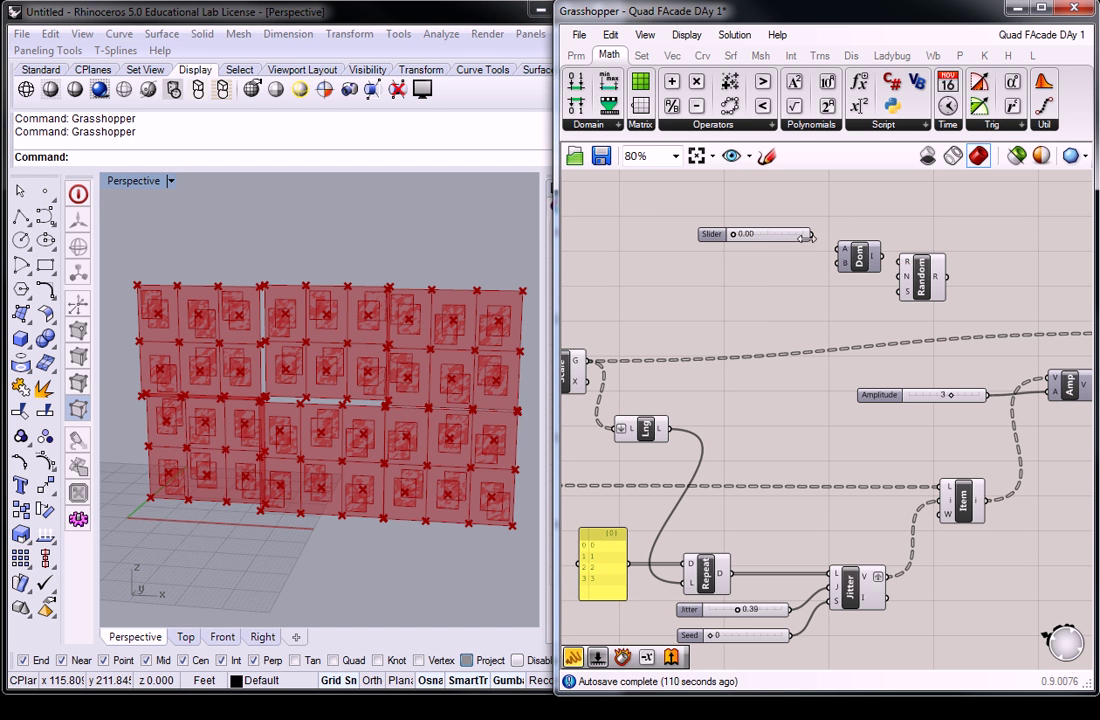
left_click_drag(789, 238, 905, 283)
key("ctrl+c")
key("ctrl+v")
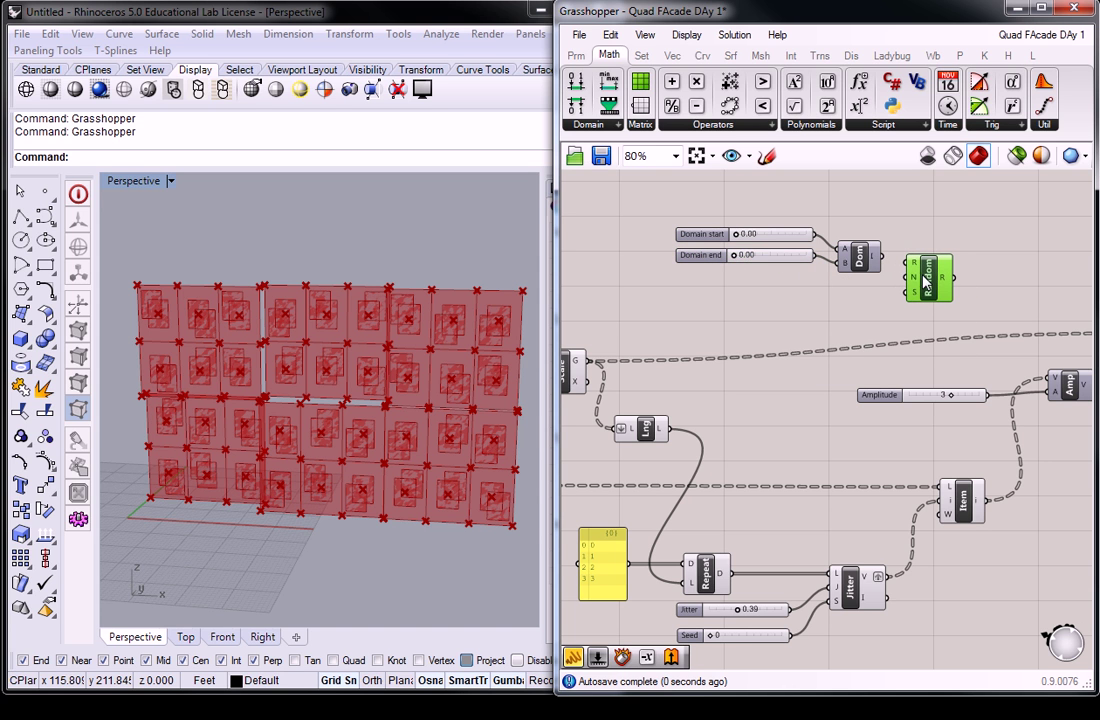
Step: Set the domain end slider to 3.94 and connect the constructed domain to Random's range input
left_click_drag(741, 255, 790, 258)
left_click(798, 240)
left_click_drag(931, 285, 930, 295)
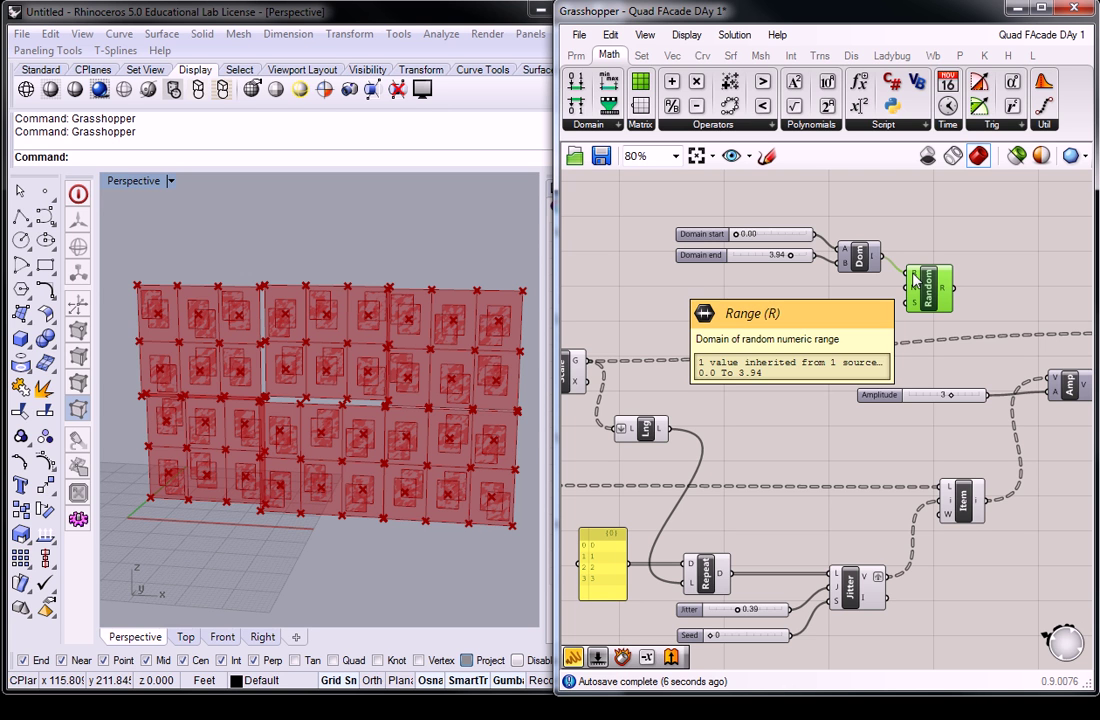
Step: Connect the List Length output to Random's number input and check the resulting list of random numbers
mouse_move(915, 288)
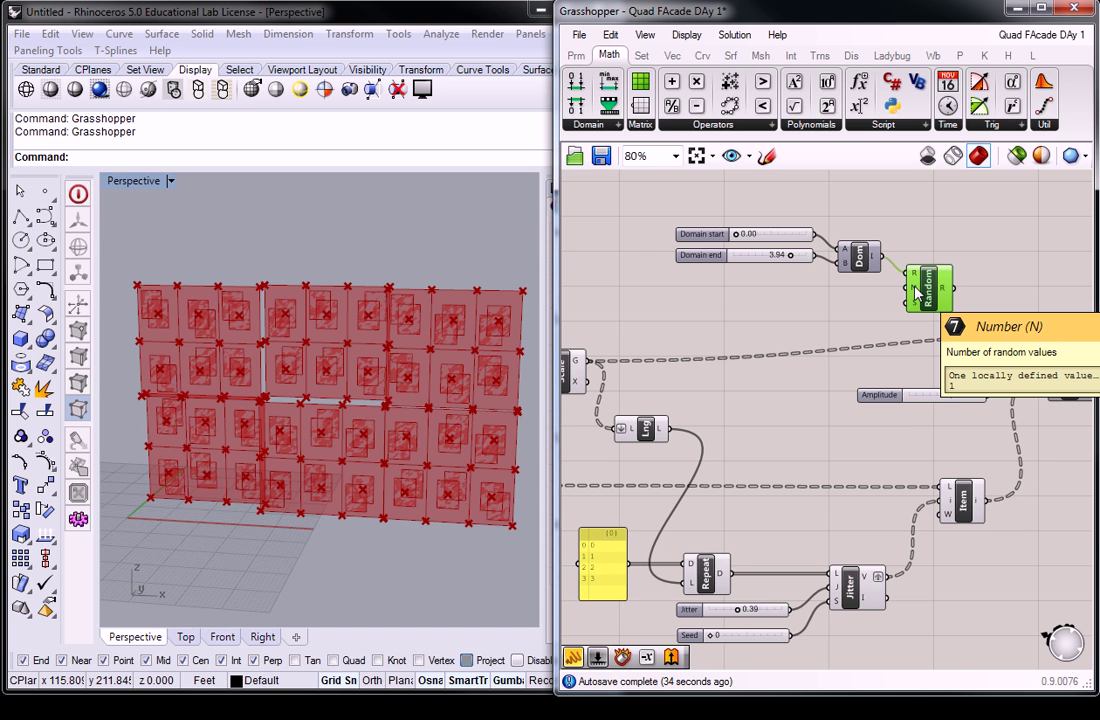
left_click(843, 303)
right_click_drag(810, 311, 834, 323)
left_click_drag(670, 450, 925, 310)
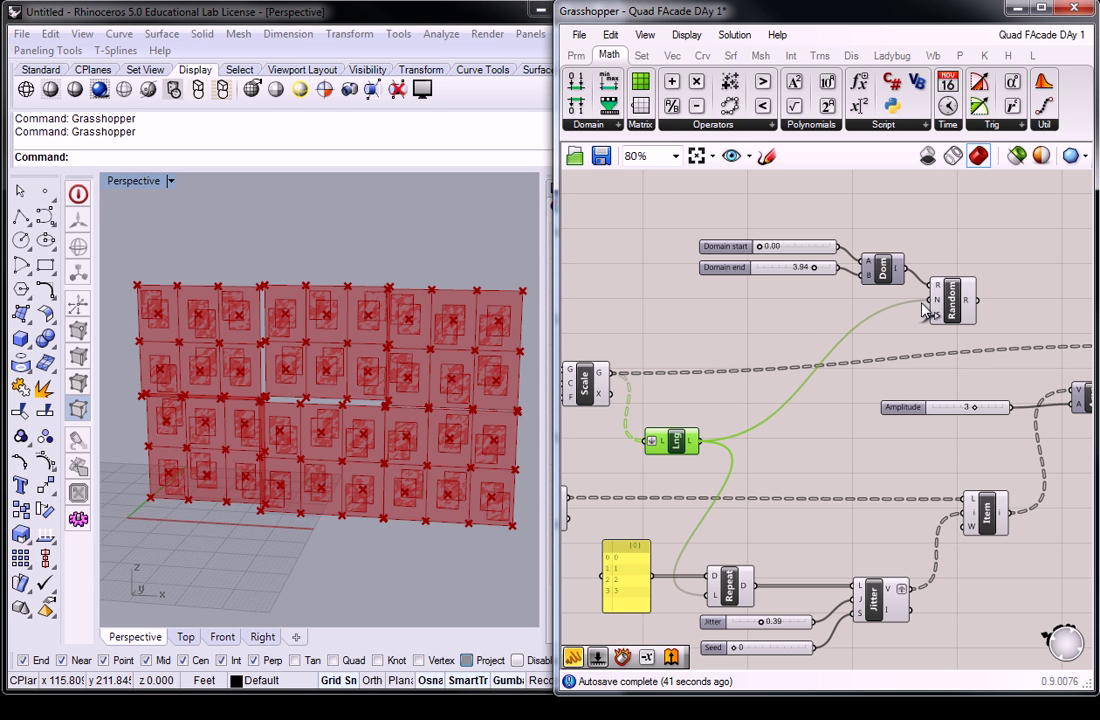
left_click(963, 311)
right_click_drag(963, 311, 893, 323)
mouse_move(903, 318)
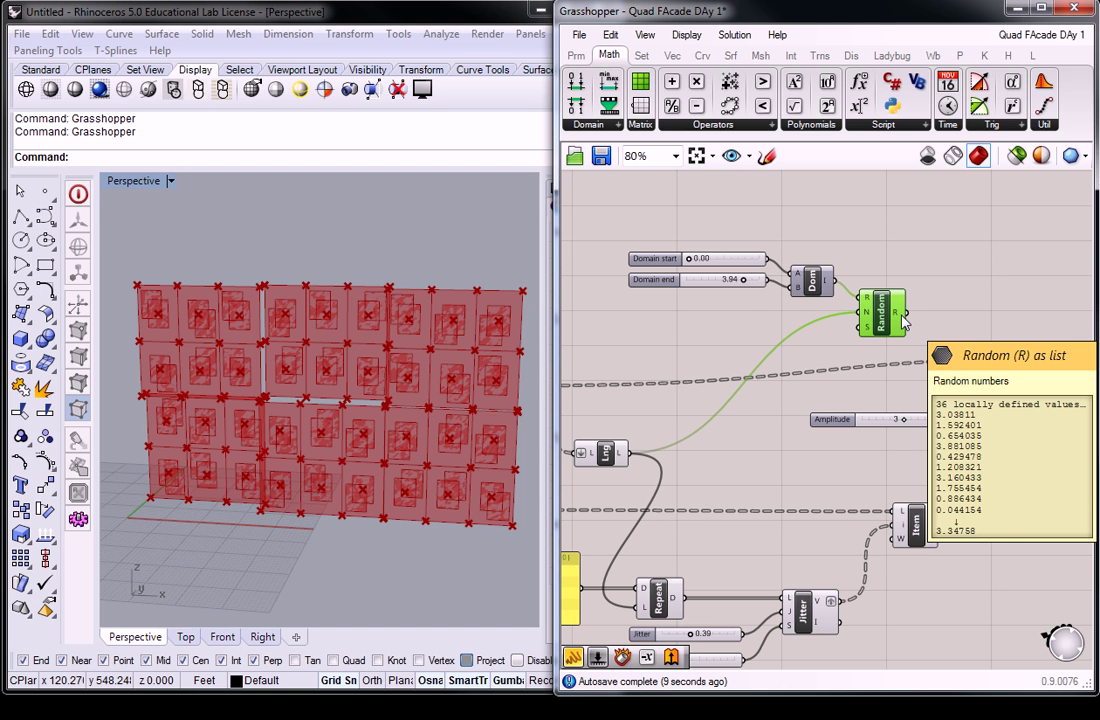
Step: Add an integer slider ranging from 0 to 1, connect it to Random's seed input and place it beneath the domain sliders
right_click_drag(847, 280, 787, 285)
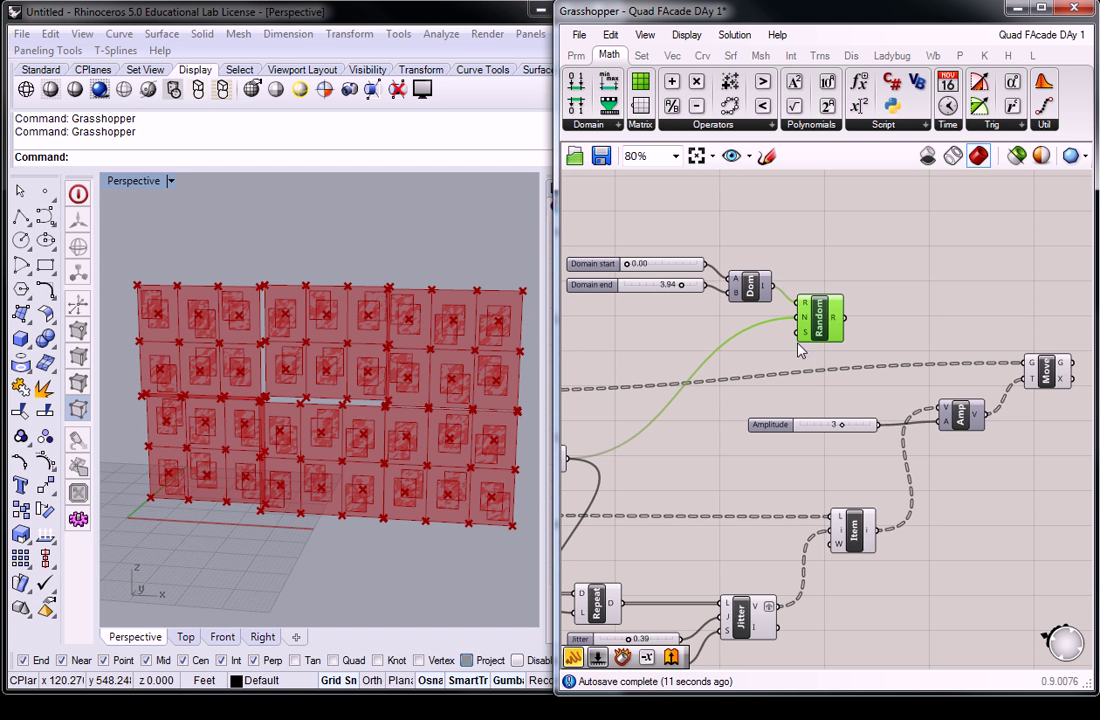
double_click(662, 349)
type("0<1")
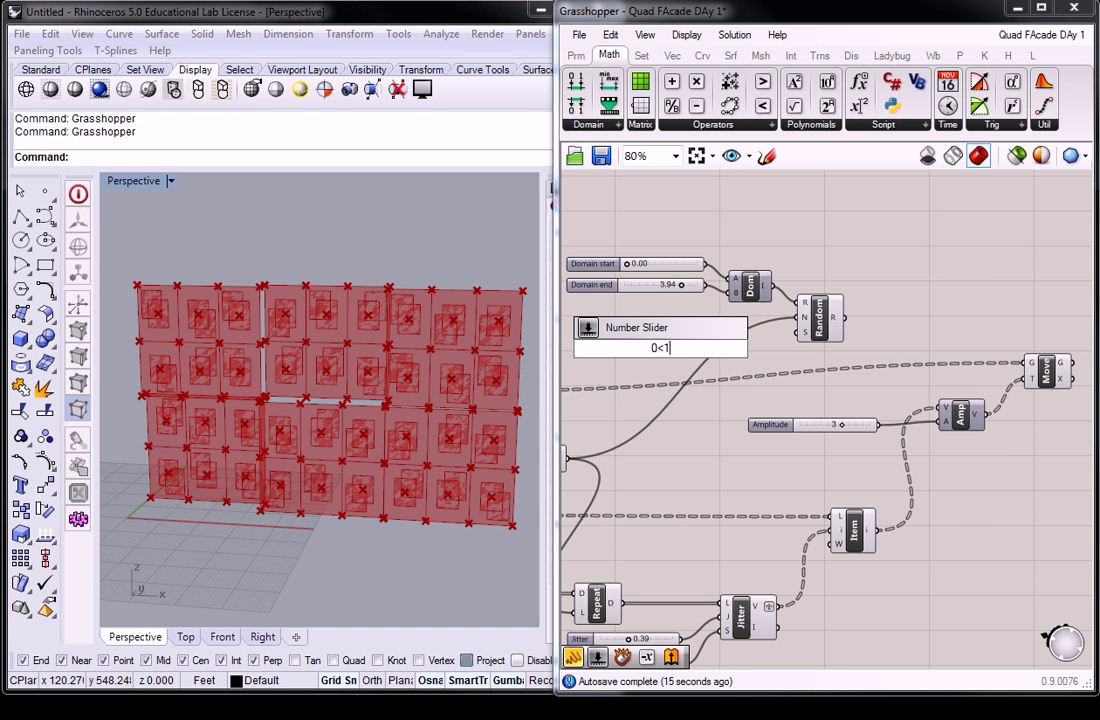
key("Return")
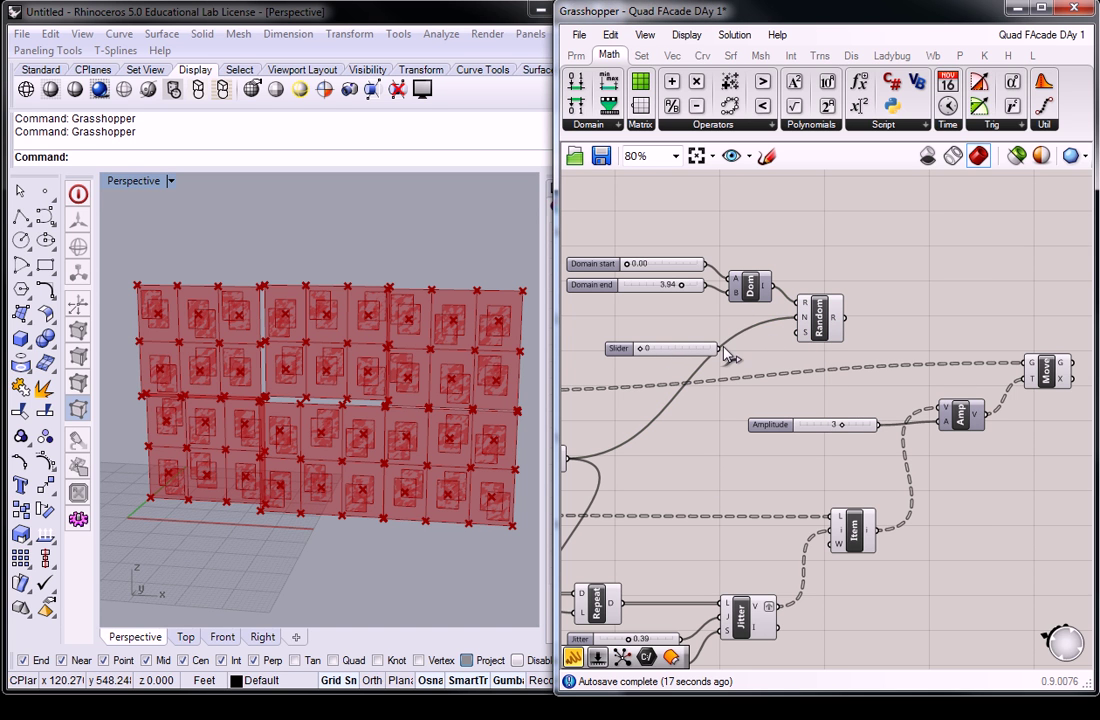
left_click_drag(786, 334, 788, 334)
left_click_drag(691, 347, 683, 341)
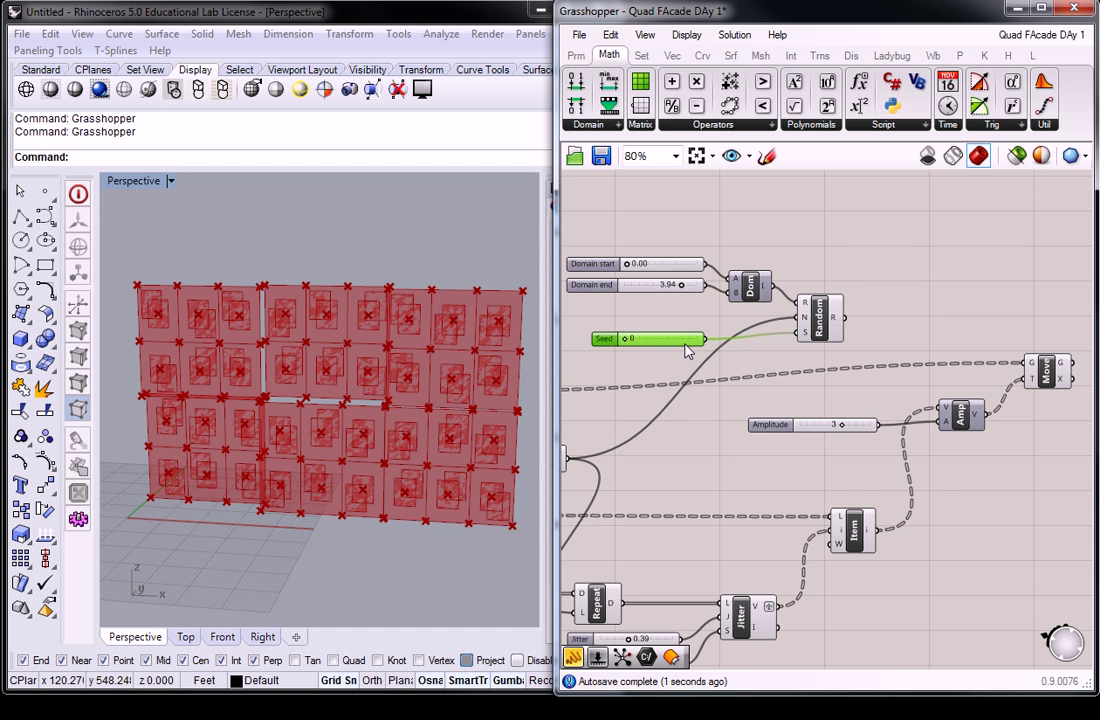
Step: Connect Random's output to the Amplitude component's A input in place of the integer slider, and delete that disconnected slider
left_click(911, 309)
right_click_drag(911, 309, 866, 312)
left_click_drag(802, 320, 897, 440)
right_click_drag(808, 410, 845, 402)
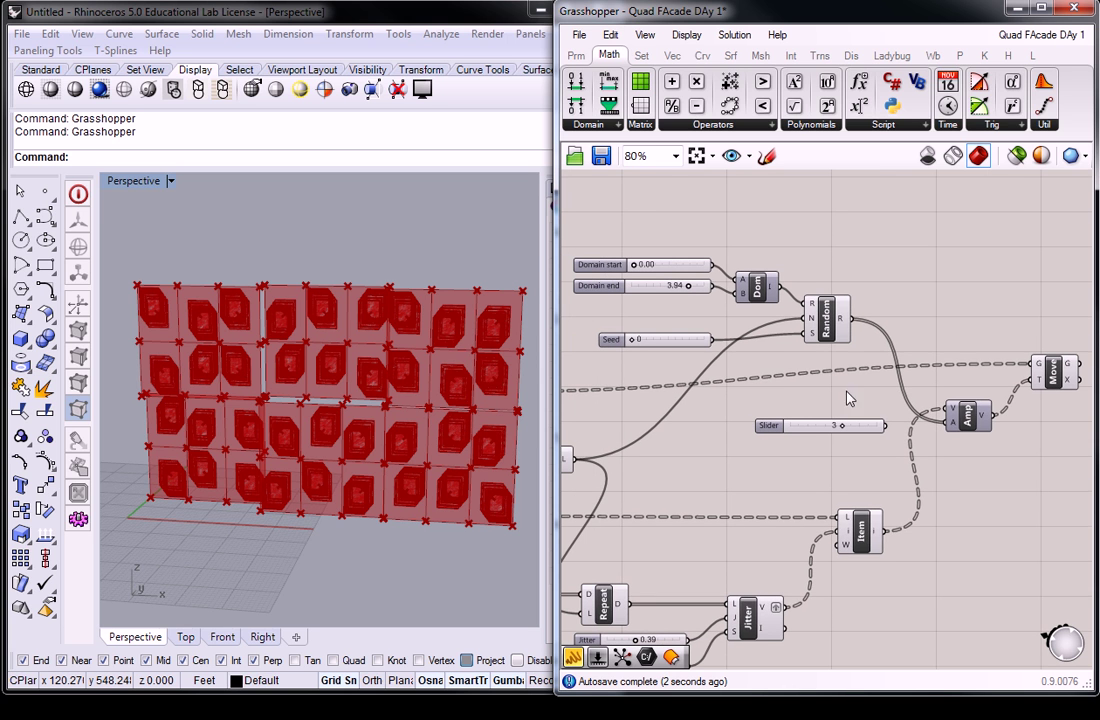
mouse_move(844, 323)
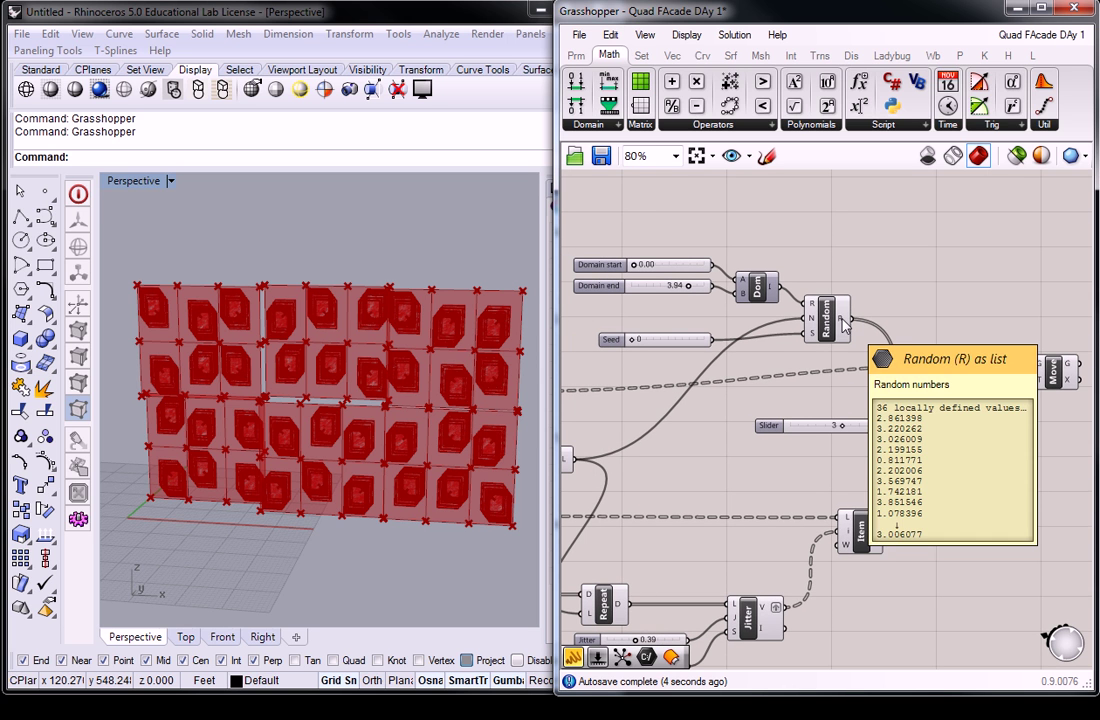
left_click(866, 428)
key("Delete")
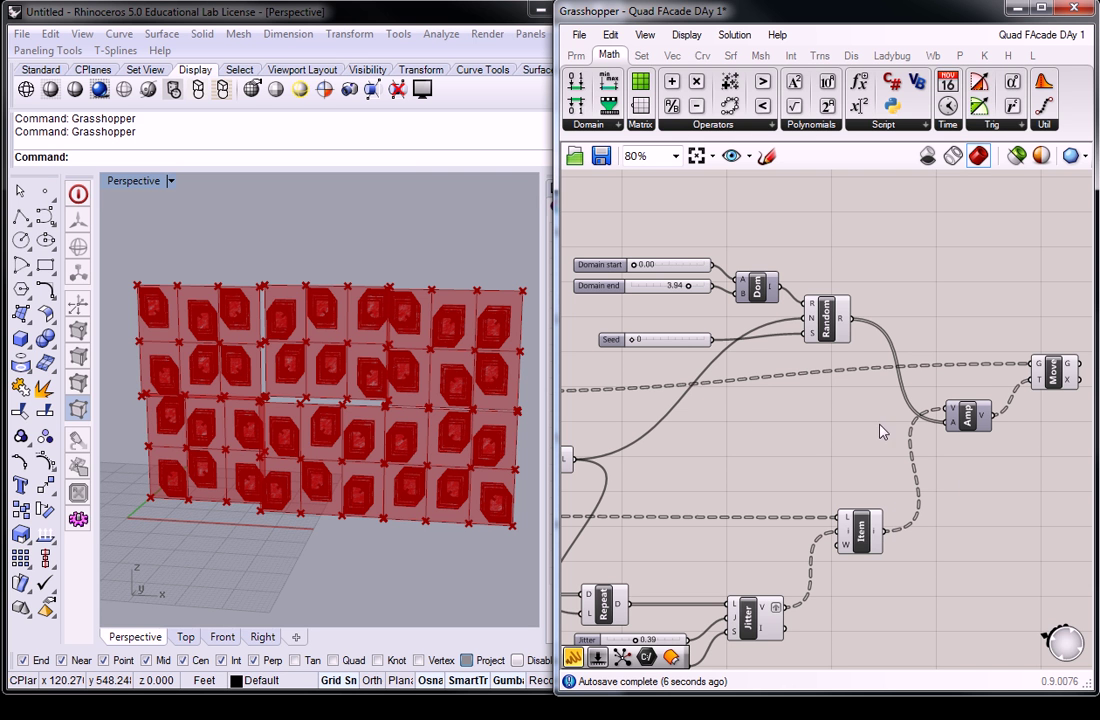
Step: Graft Random's output so each panel opening gets its own move amplitude, and check the openings across the facade
scroll(425, 312, "up", 6)
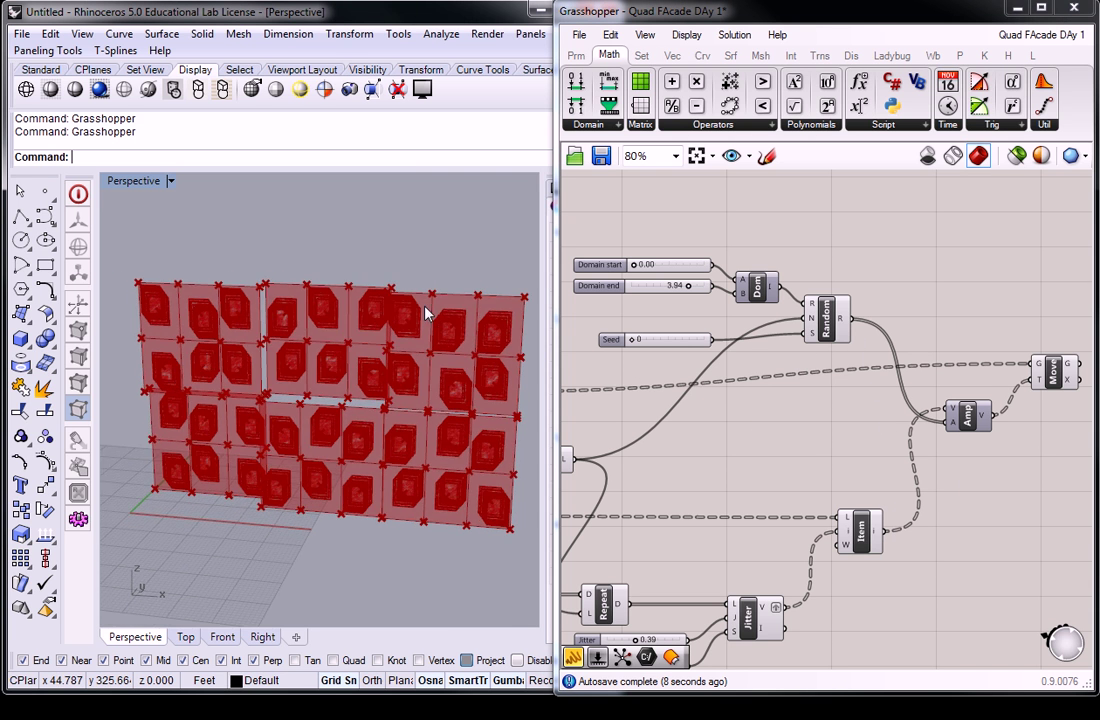
scroll(407, 319, "up", 5)
right_click_drag(408, 282, 405, 342, "shift")
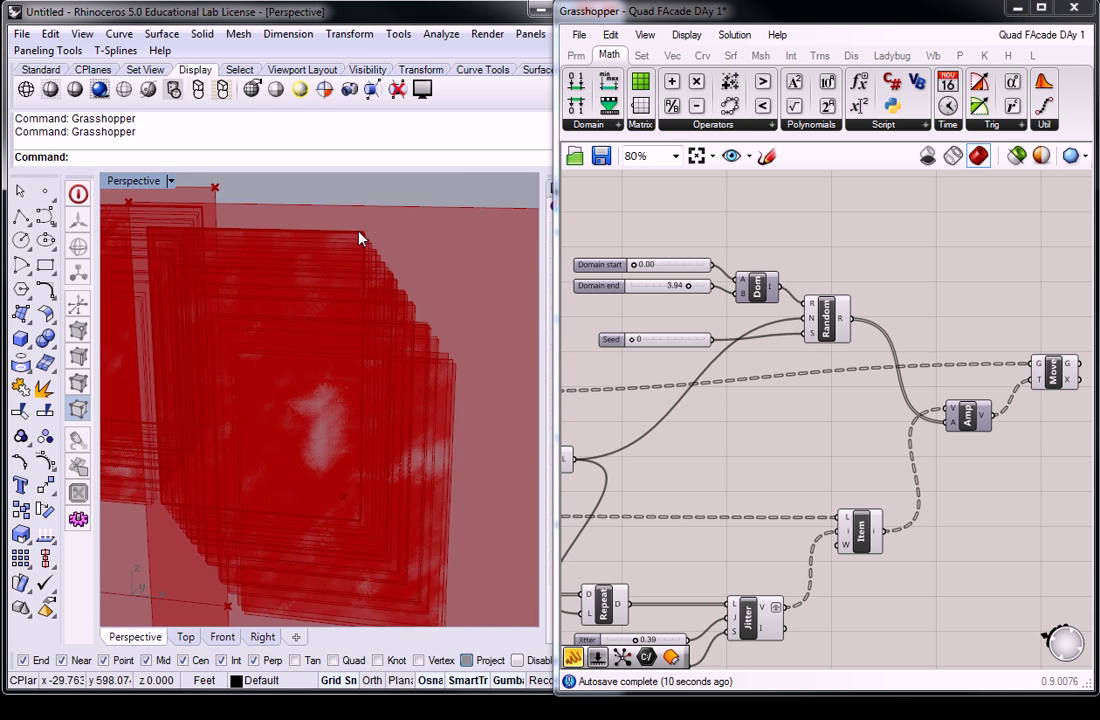
scroll(456, 369, "down", 4)
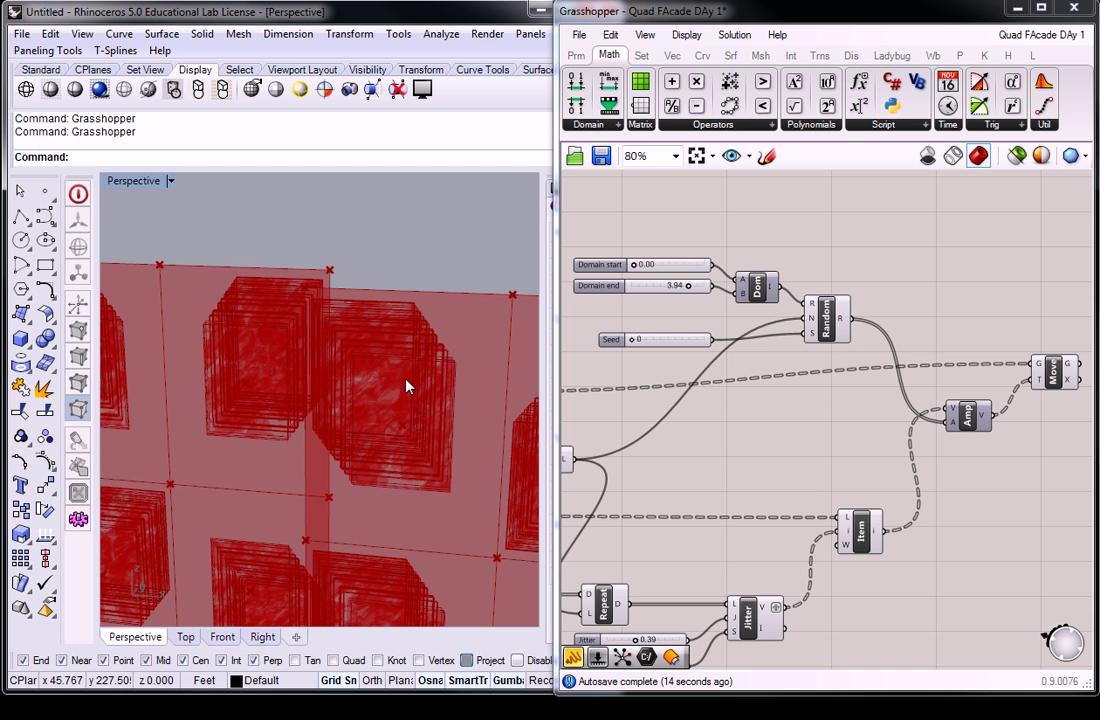
scroll(392, 365, "down", 3)
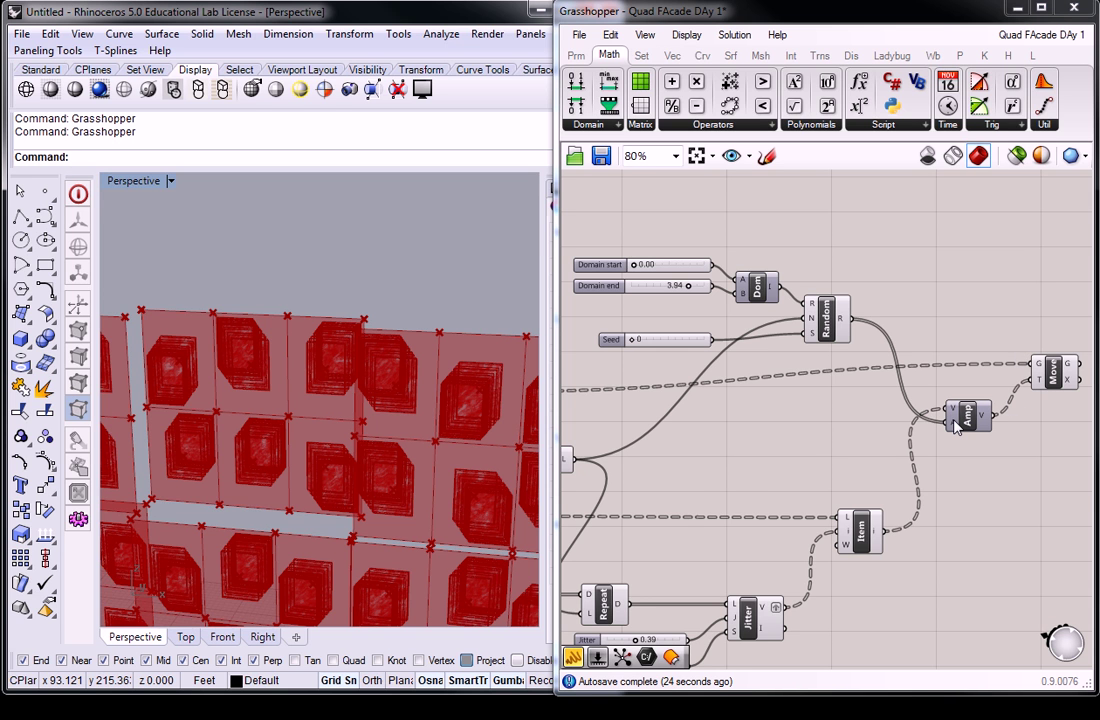
mouse_move(957, 426)
right_click(845, 318)
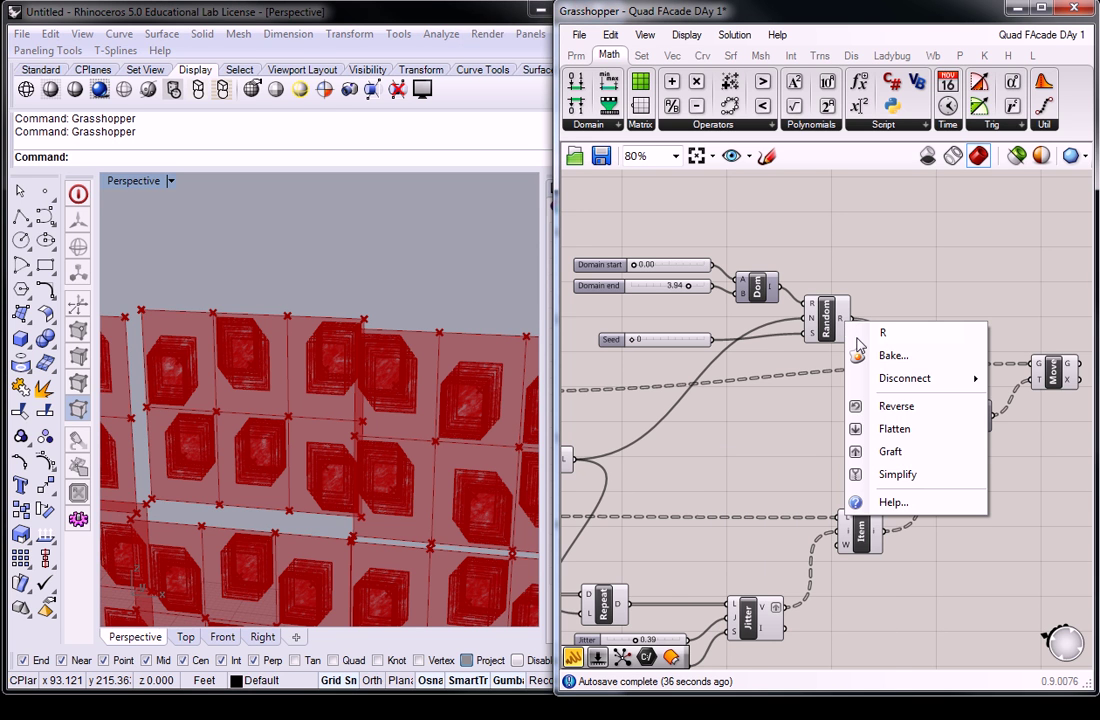
left_click(893, 430)
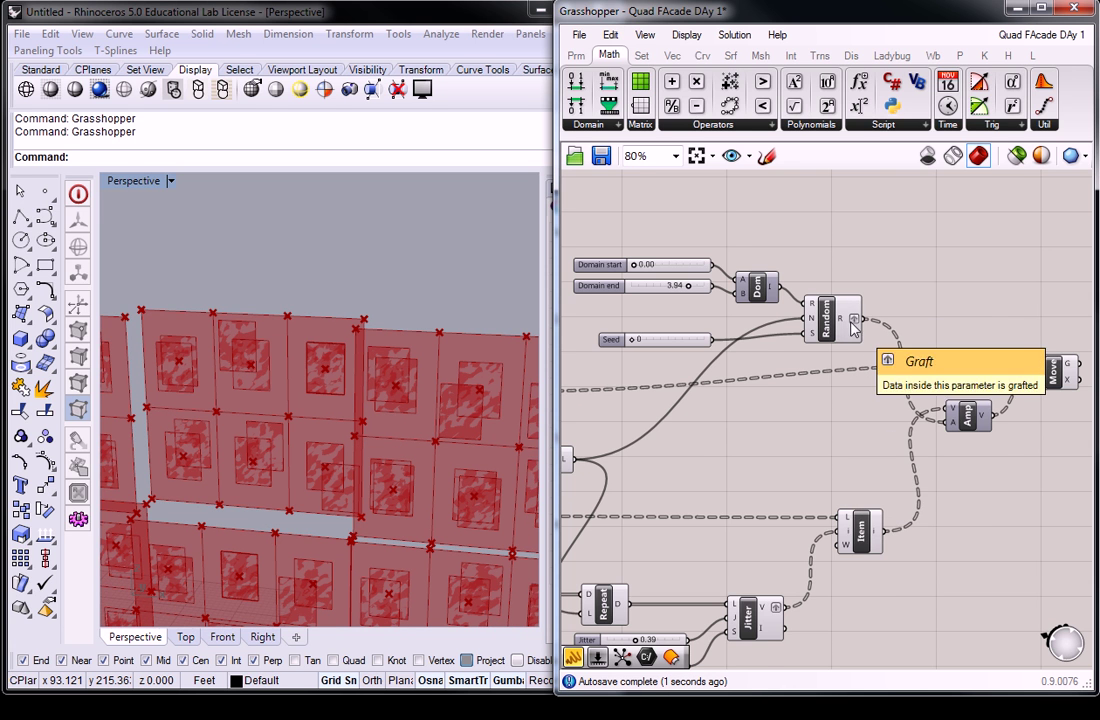
right_click_drag(975, 346, 935, 343)
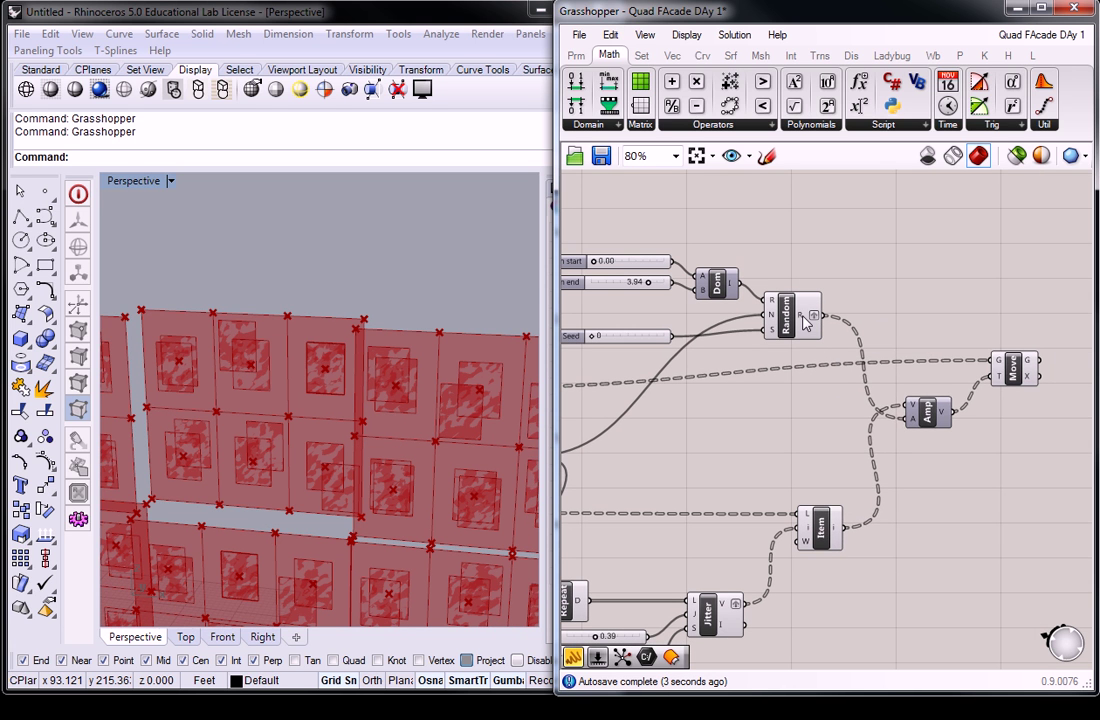
mouse_move(805, 320)
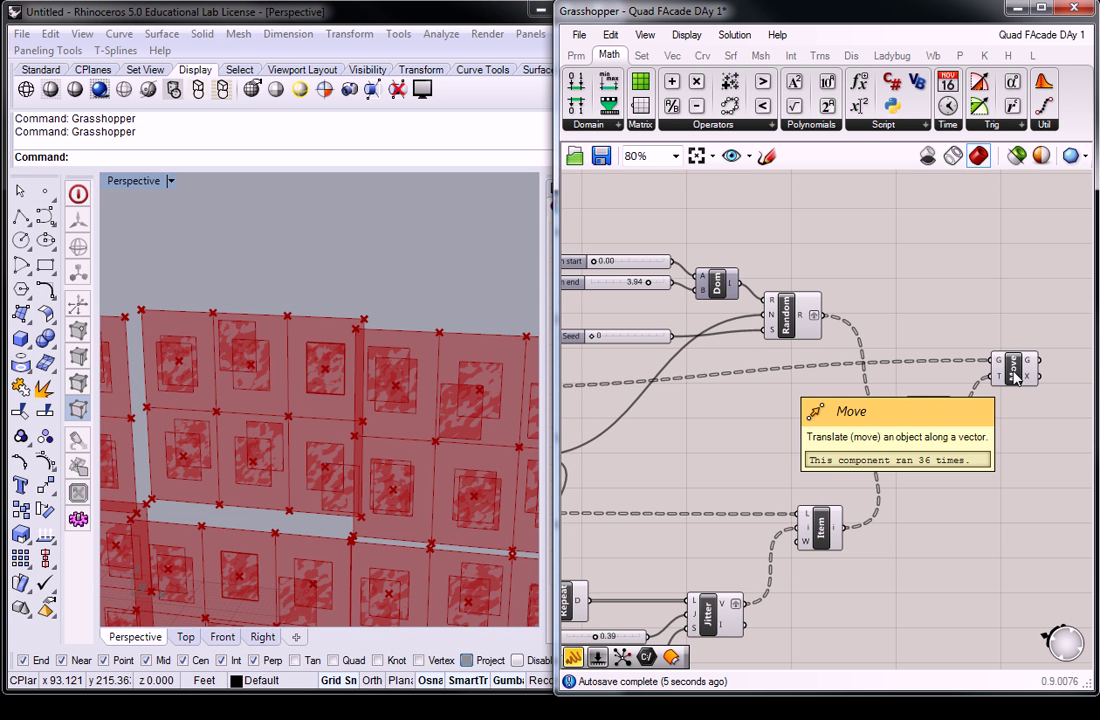
scroll(456, 276, "down", 5)
scroll(456, 276, "up", 3)
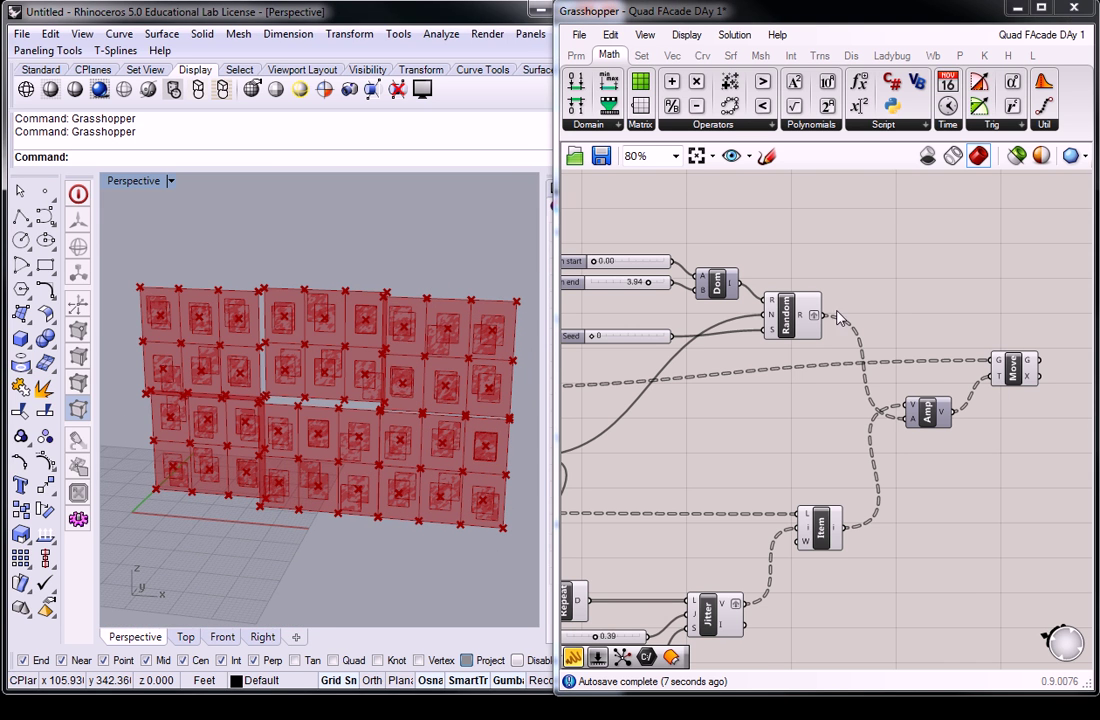
Step: Turn off the preview of the intermediate components between the scaled openings and the Amplitude component
scroll(908, 299, "down", 2)
scroll(889, 505, "down", 2)
left_click_drag(874, 523, 619, 346)
middle_click(774, 369)
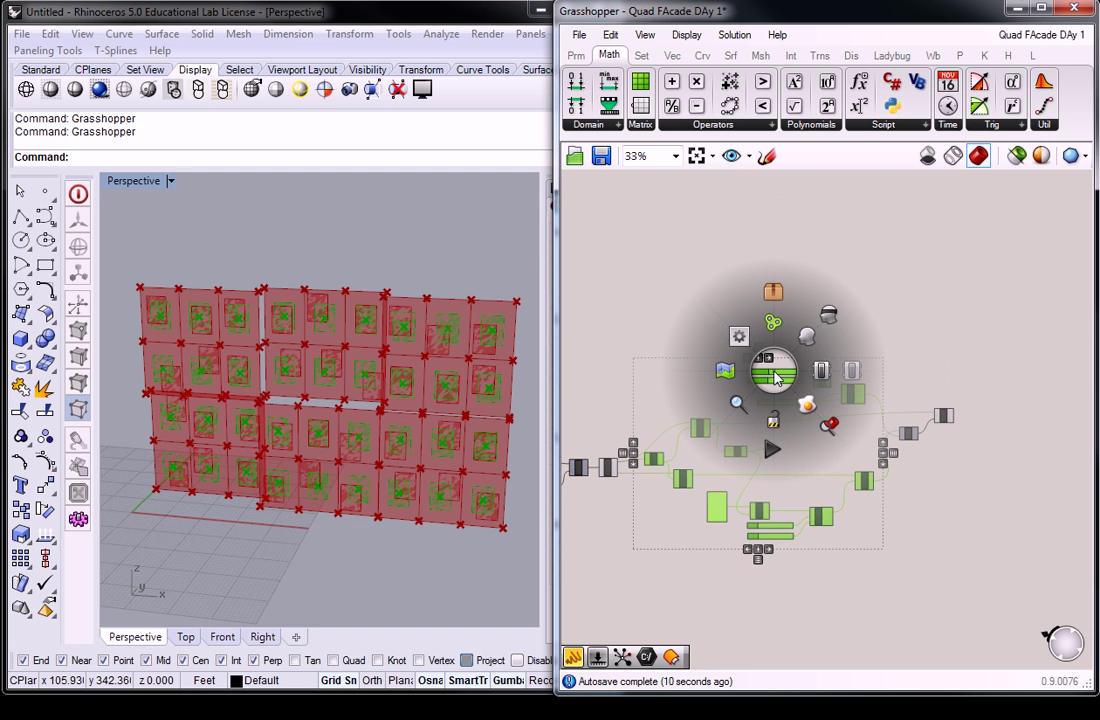
left_click(826, 318)
left_click(815, 316)
scroll(945, 418, "up", 6)
Step: Set the random range's domain end slider to 4.08 while checking the moved openings
left_click(921, 392)
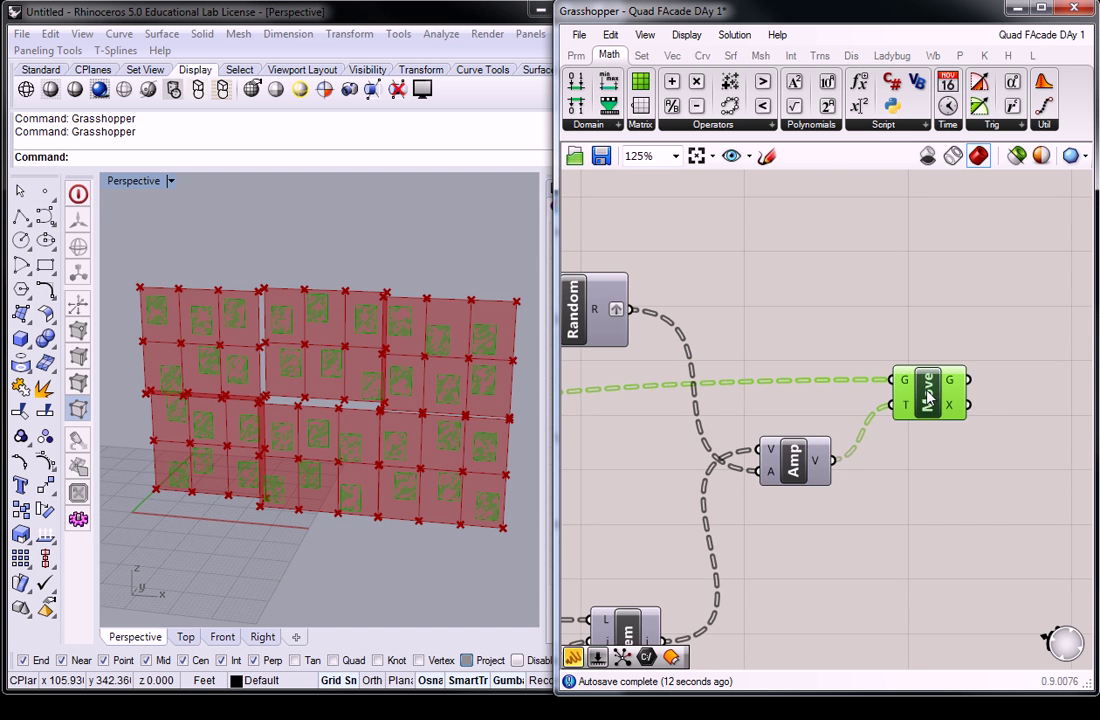
right_click_drag(660, 346, 855, 324)
scroll(855, 324, "down", 2)
right_click_drag(681, 255, 760, 313)
scroll(760, 313, "up", 2)
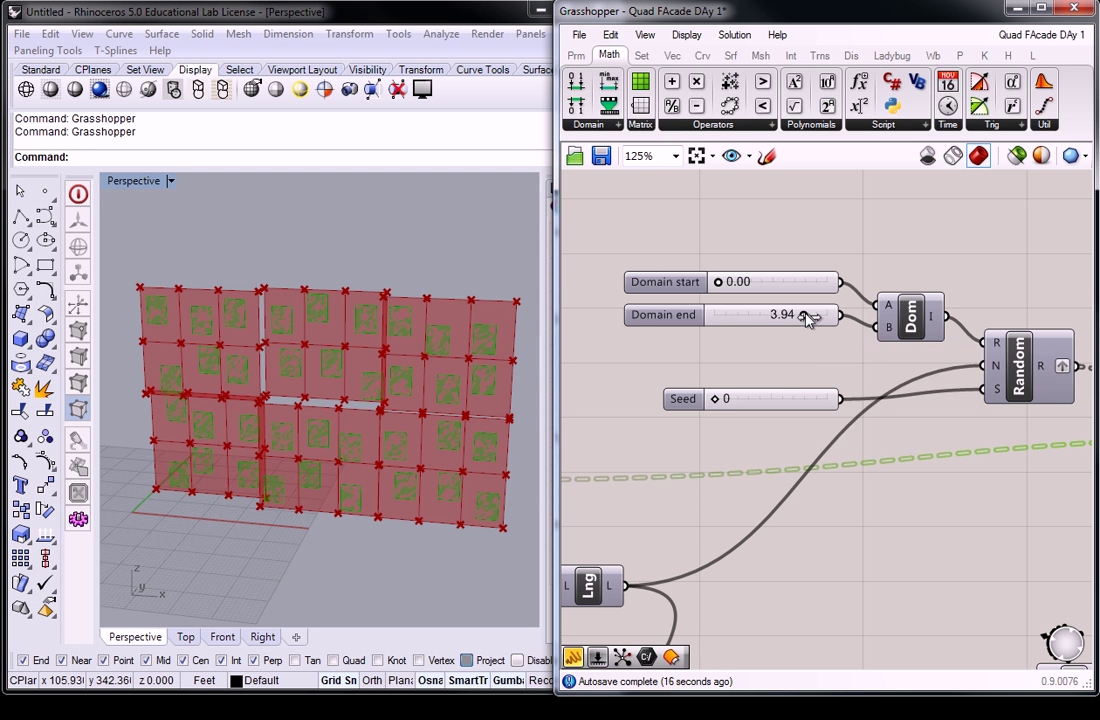
mouse_move(808, 317)
left_mouse_down()
mouse_move(693, 318)
mouse_move(838, 316)
mouse_move(707, 314)
mouse_move(826, 316)
mouse_move(793, 316)
mouse_move(806, 318)
left_mouse_up()
scroll(790, 349, "down", 3)
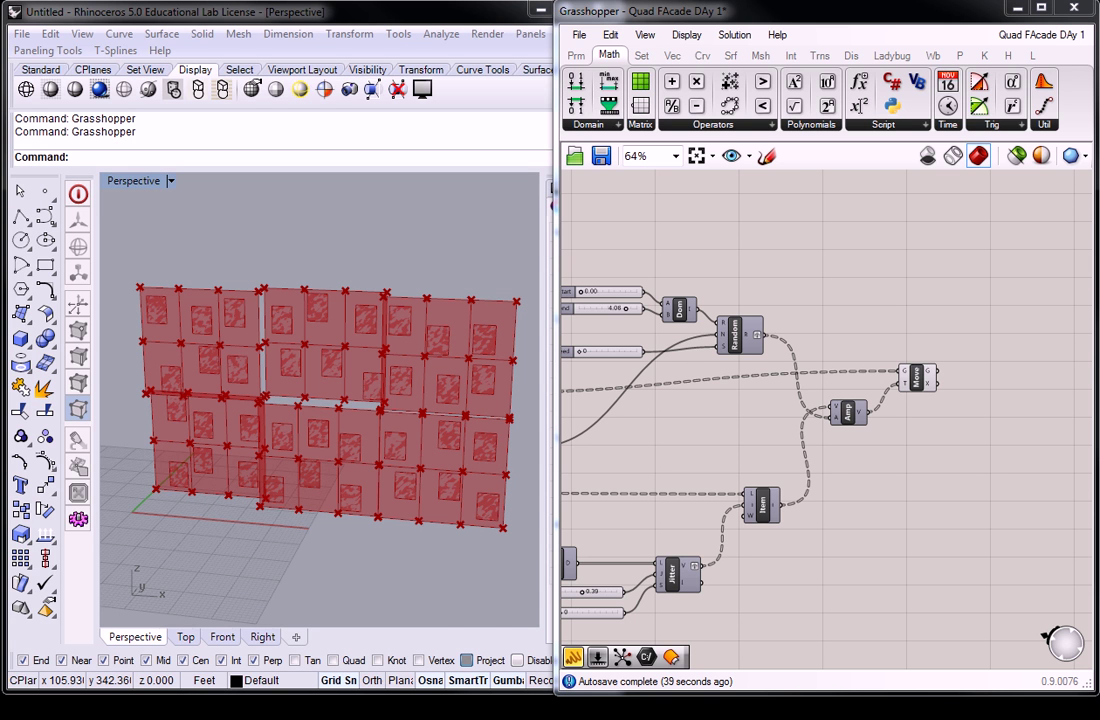
Step: Examine the shifted openings on the facade and the finished panel model from several angles
right_click_drag(442, 498, 373, 393)
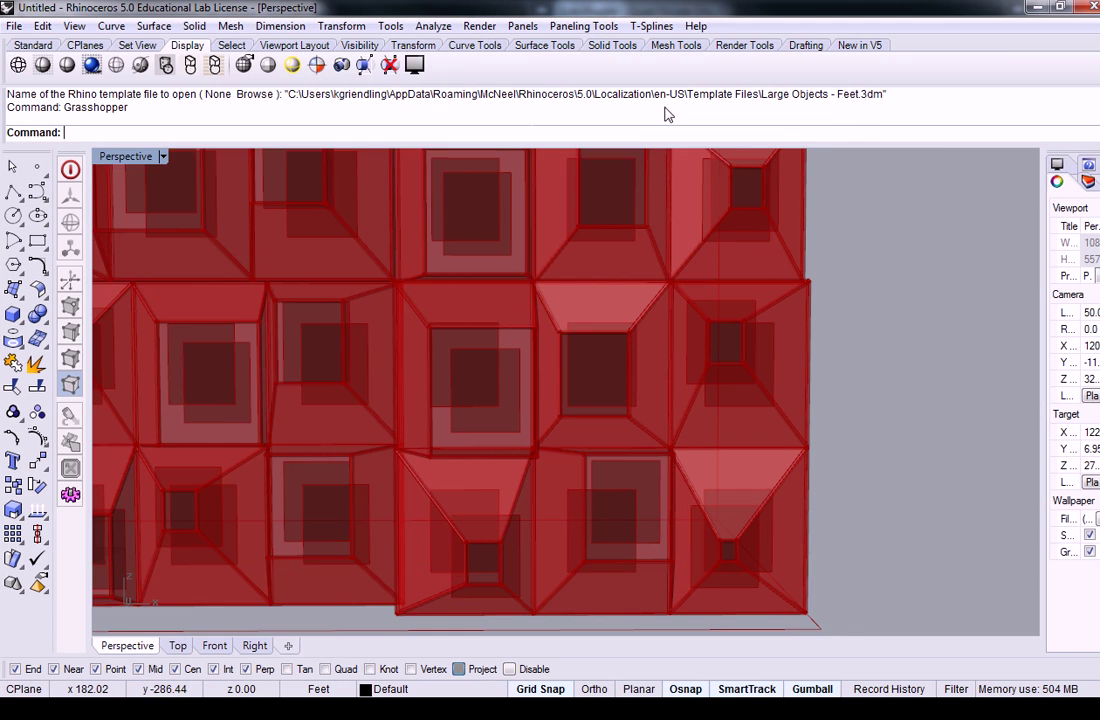
right_click_drag(710, 250, 567, 383)
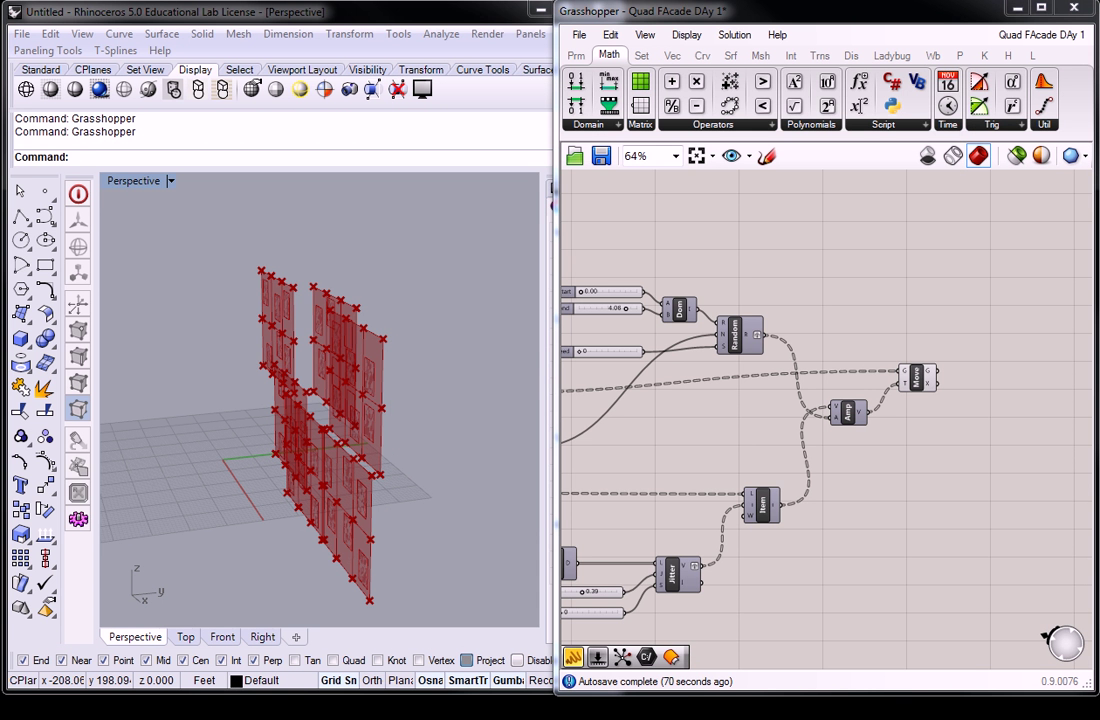
right_click_drag(965, 317, 757, 313)
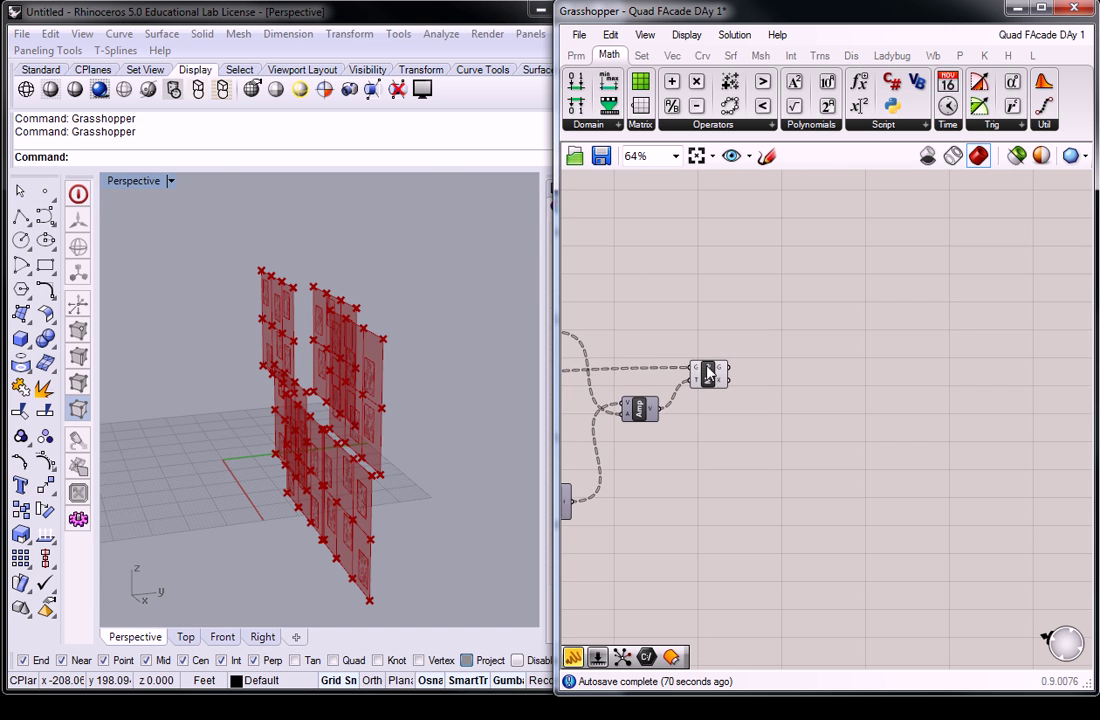
right_click_drag(439, 358, 424, 365)
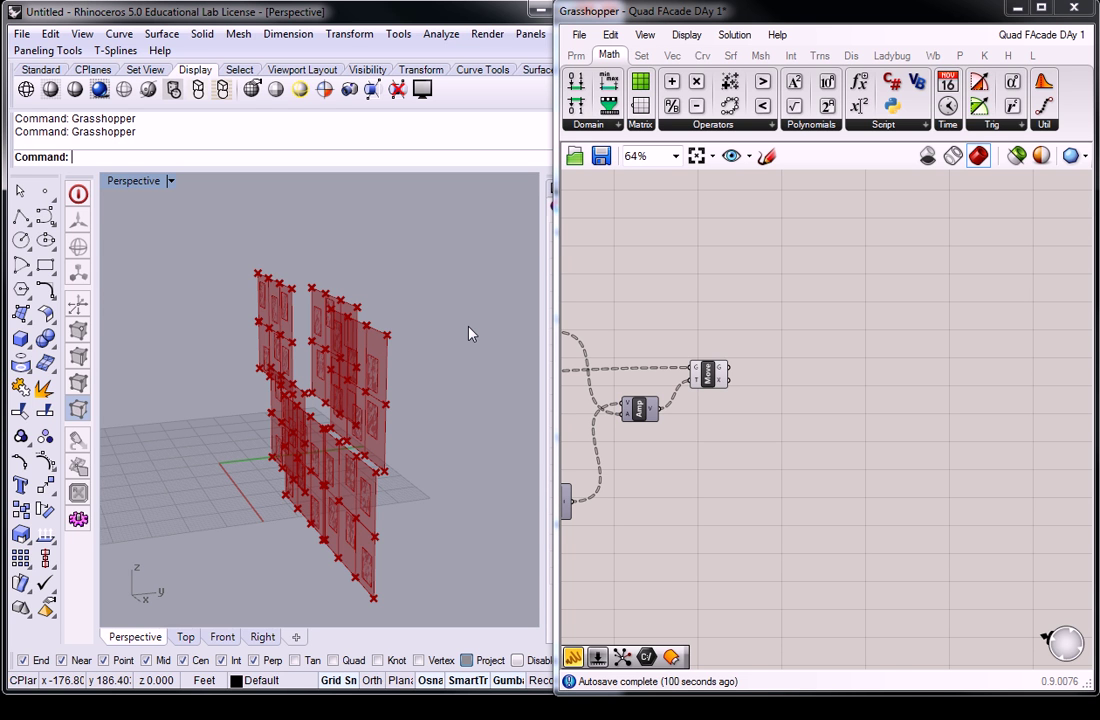
right_click_drag(470, 335, 253, 320)
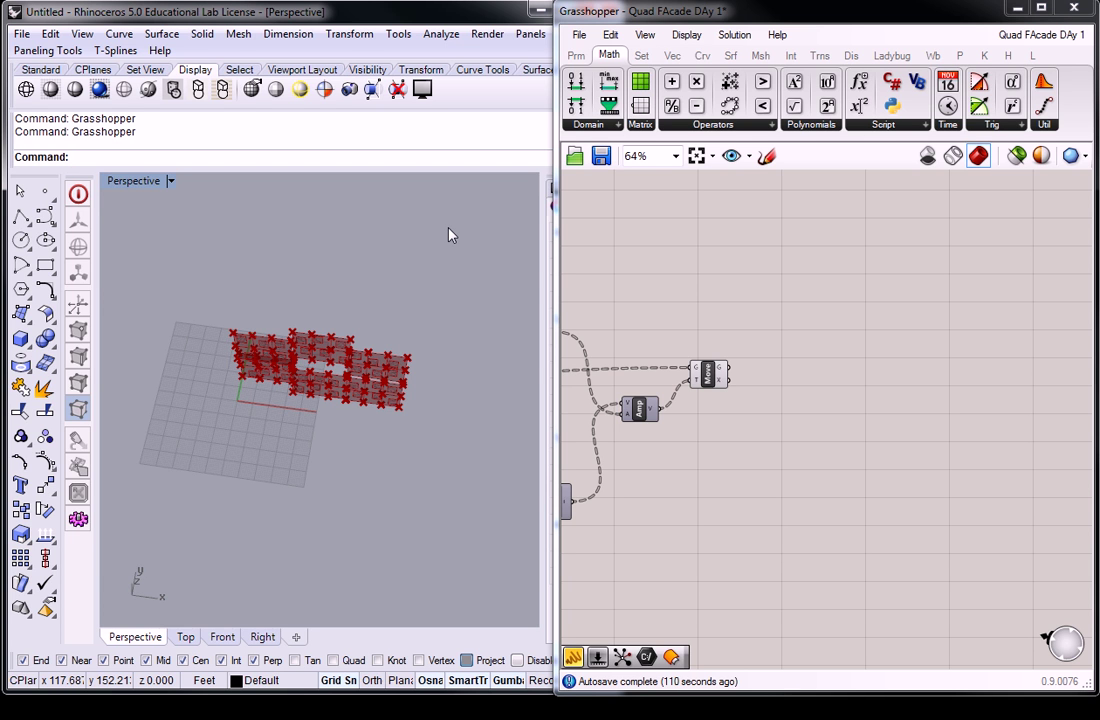
right_click_drag(450, 235, 375, 360)
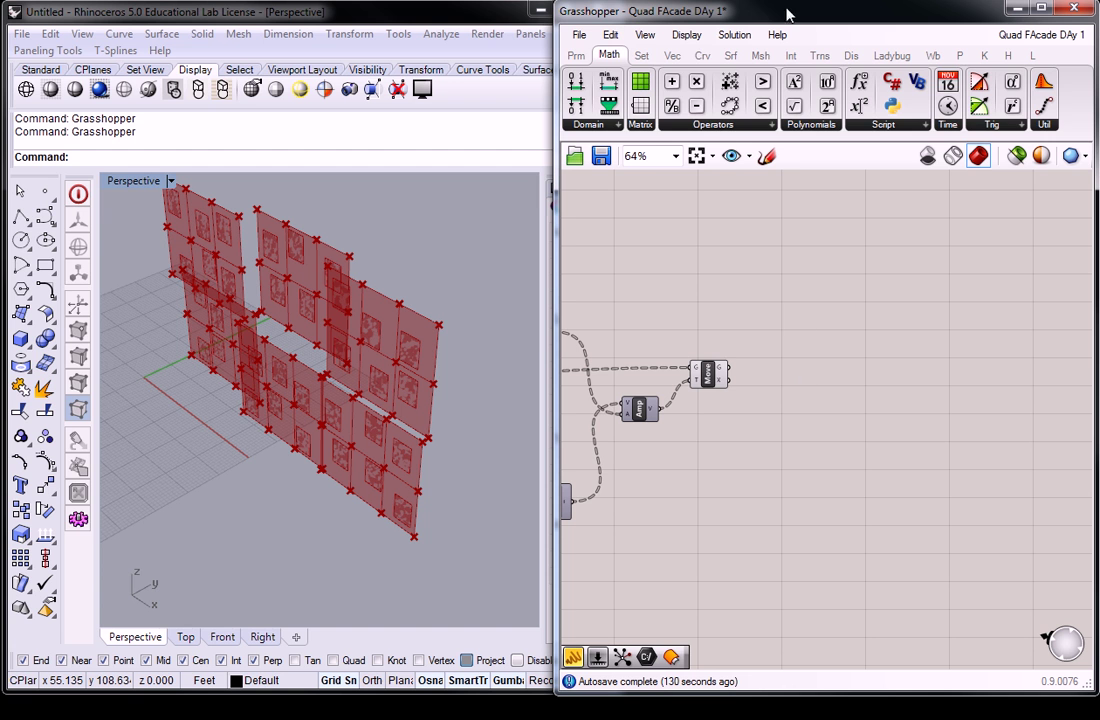
Step: Add an Evaluate Surface and a Surface Closest Point component beyond the Move component
left_click(729, 57)
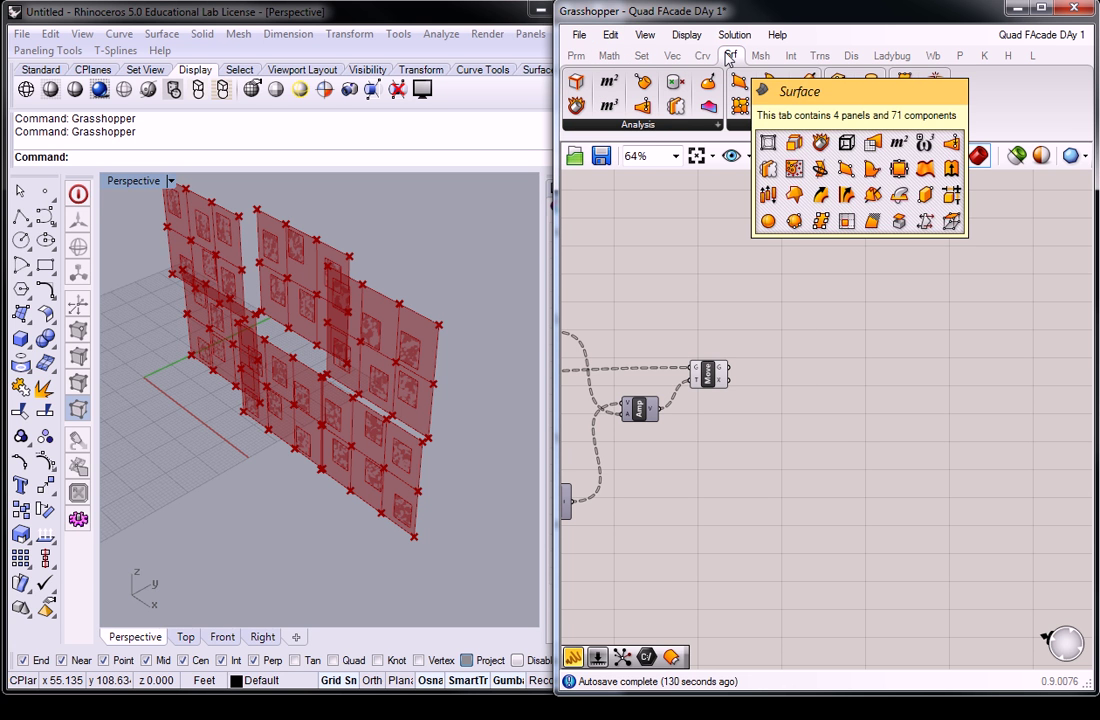
left_click(685, 127)
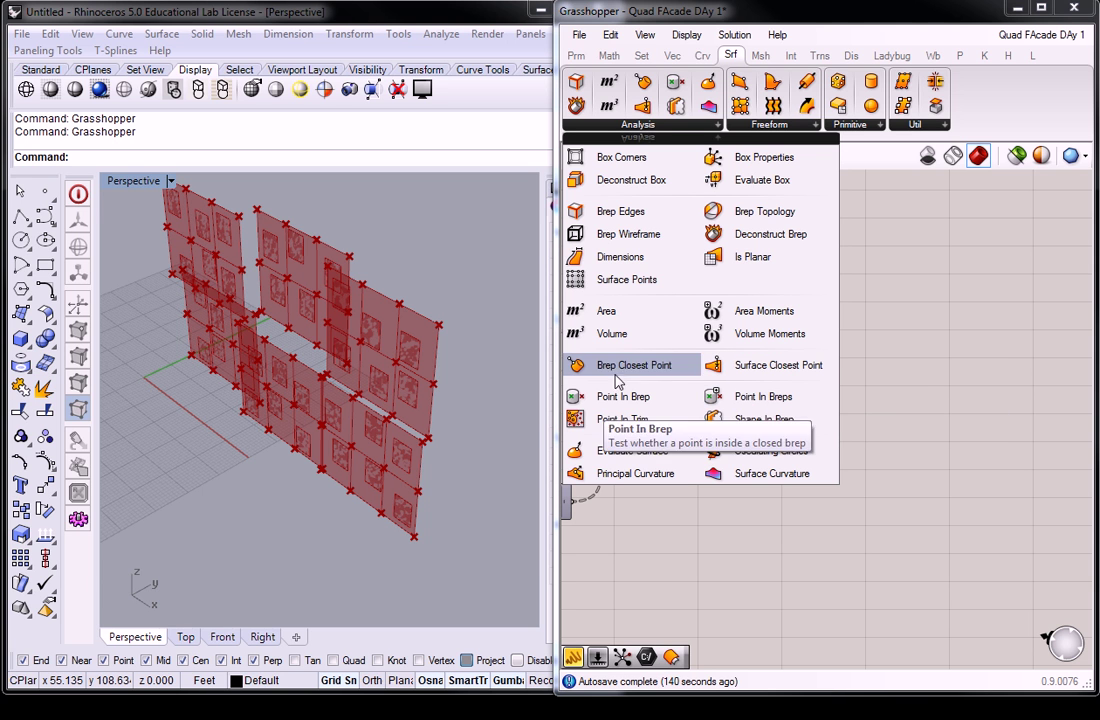
left_click(630, 451)
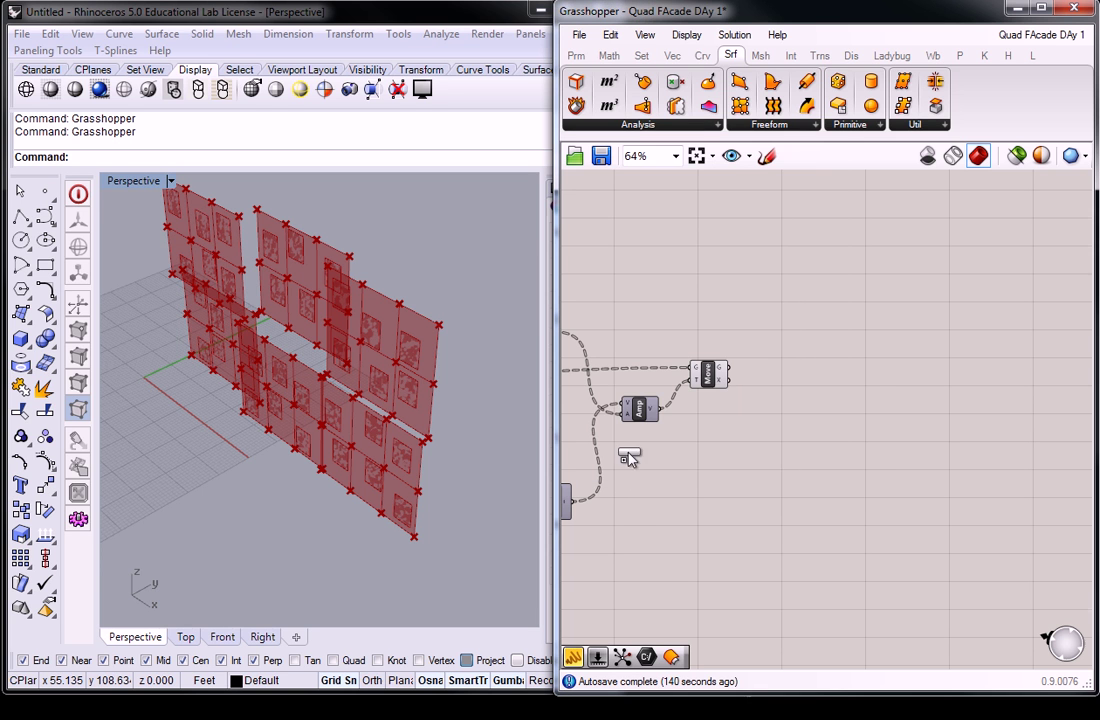
left_click(836, 358)
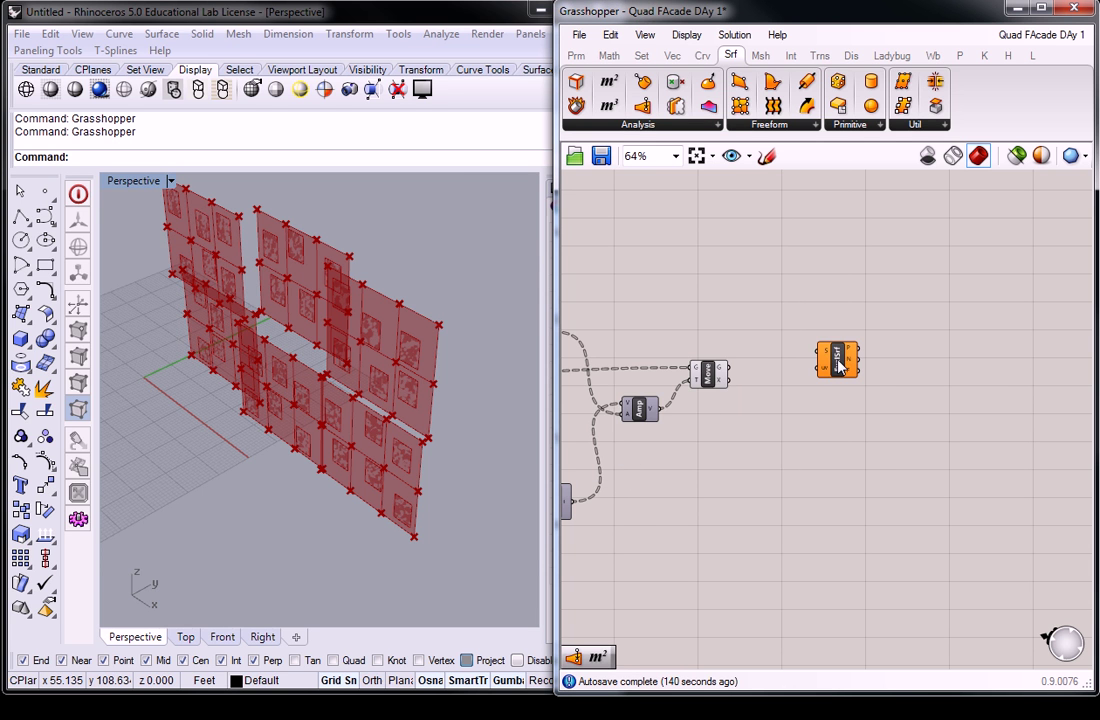
left_click(638, 124)
left_click(760, 332)
left_click(790, 396)
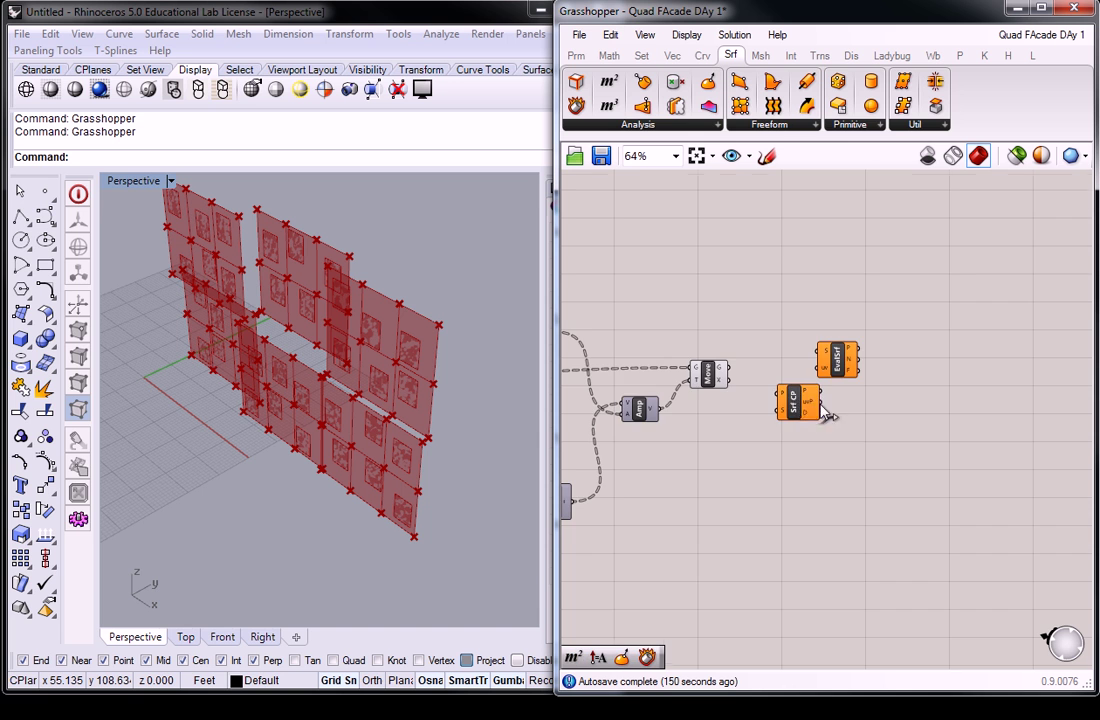
Step: Connect Surface Closest Point's uvP output to Evaluate Surface's uv input and inspect the remaining inputs of both components
scroll(822, 394, "up", 4)
left_click_drag(840, 325, 893, 323)
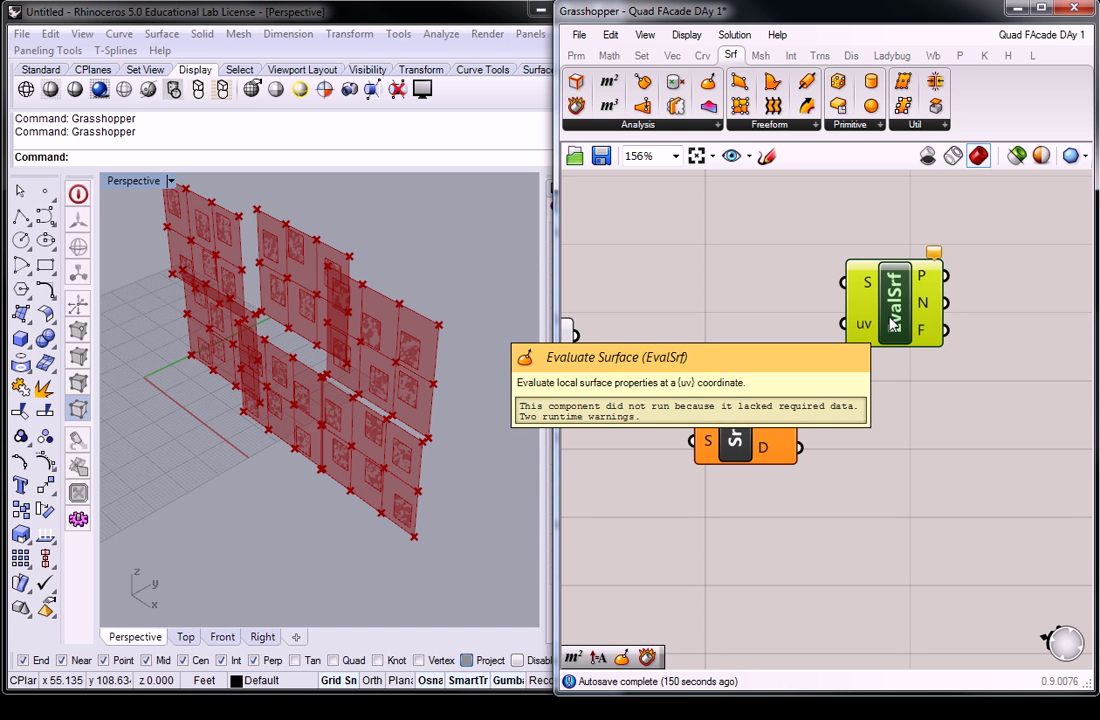
left_click_drag(799, 420, 882, 340)
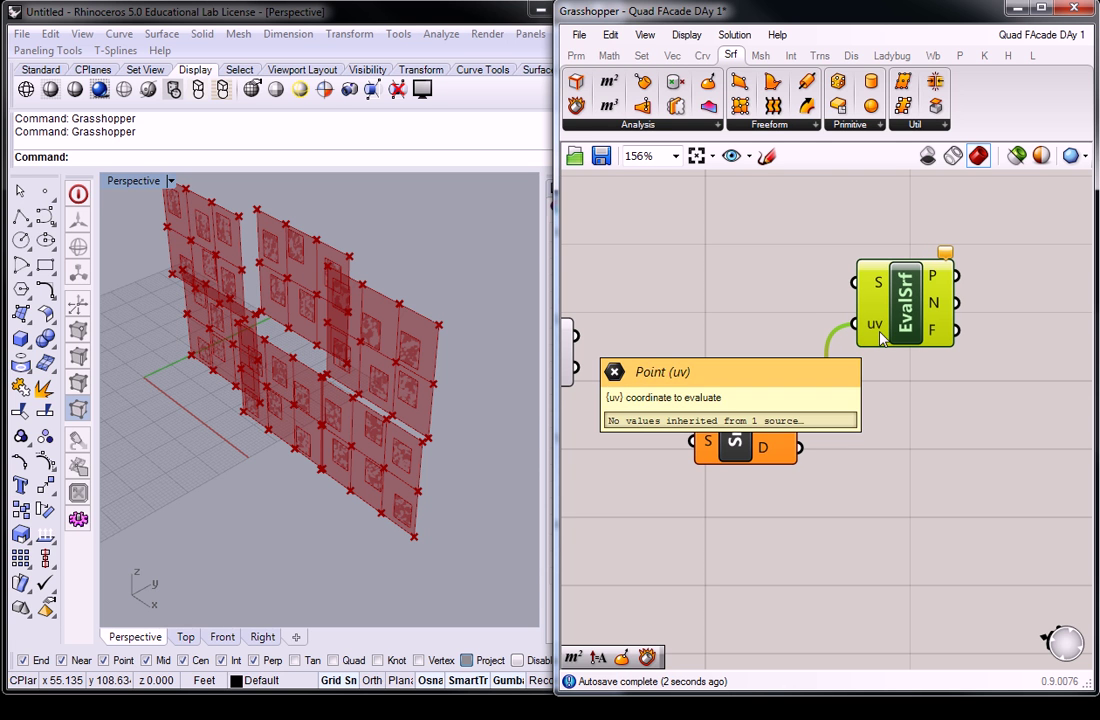
scroll(919, 372, "down", 1)
right_click_drag(919, 372, 931, 401)
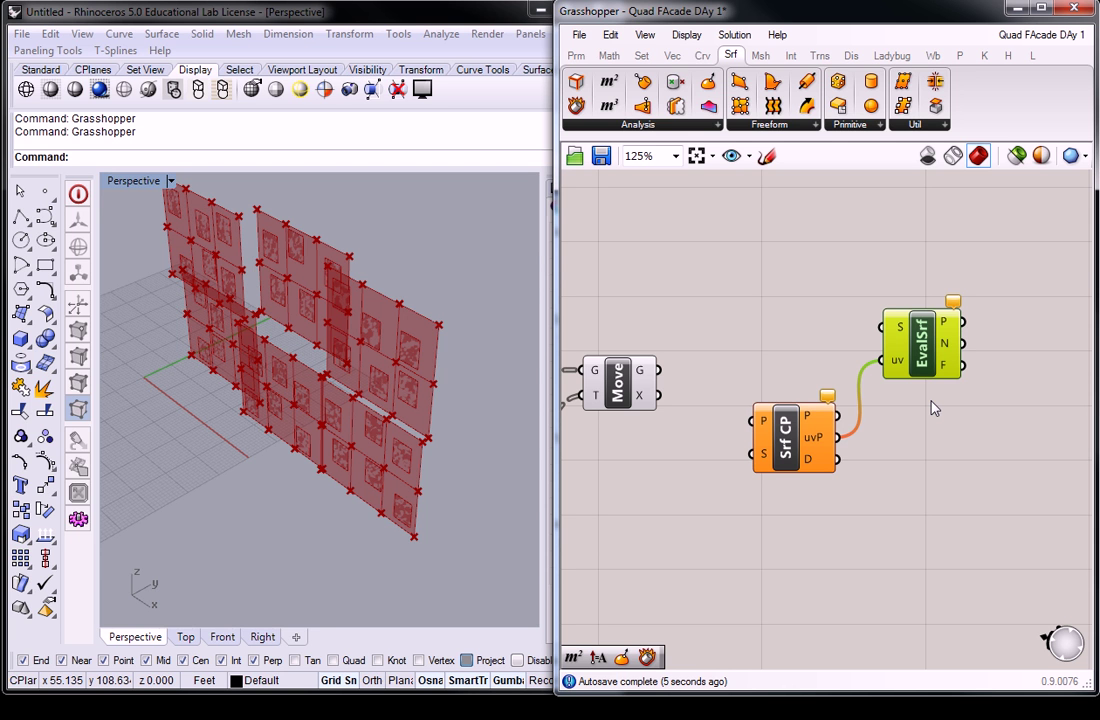
mouse_move(946, 348)
mouse_move(899, 334)
mouse_move(761, 462)
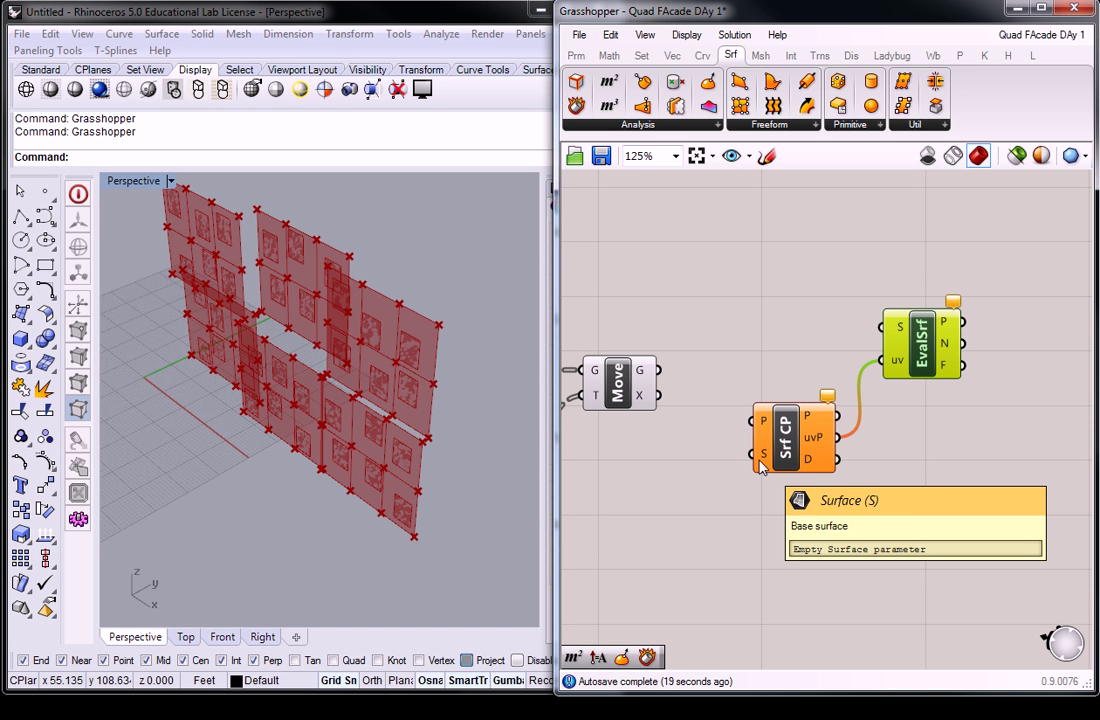
mouse_move(766, 427)
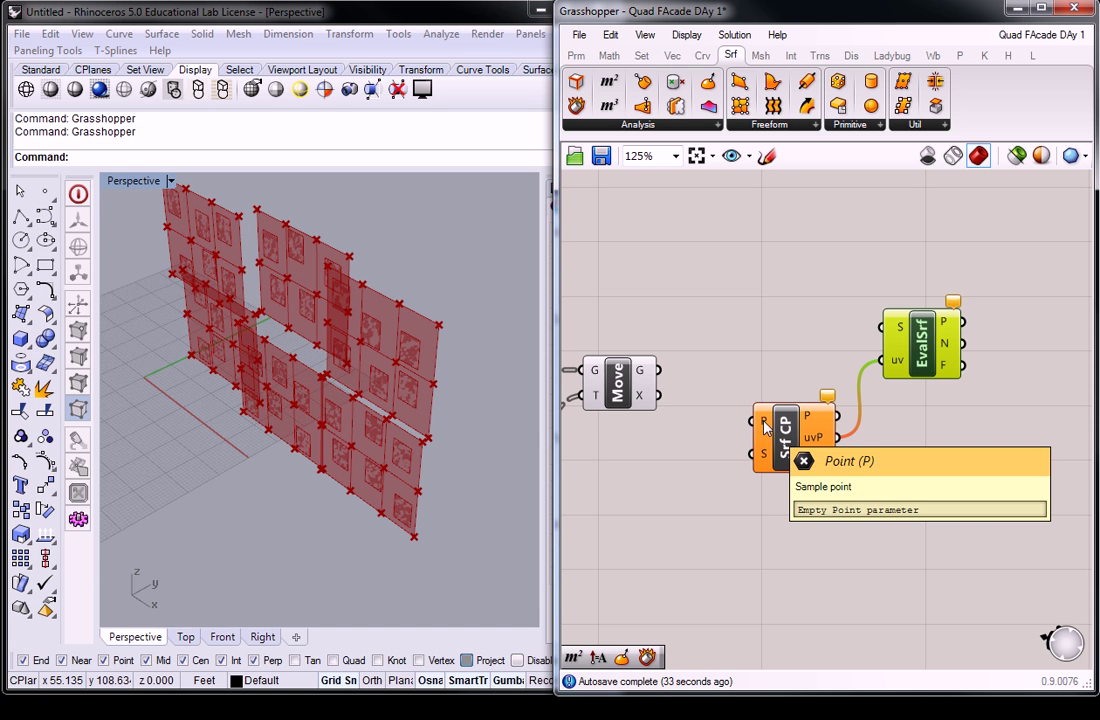
Step: Connect the upstream point tree to Surface Closest Point's sample point input and check the inherited data structure
scroll(830, 330, "down", 2)
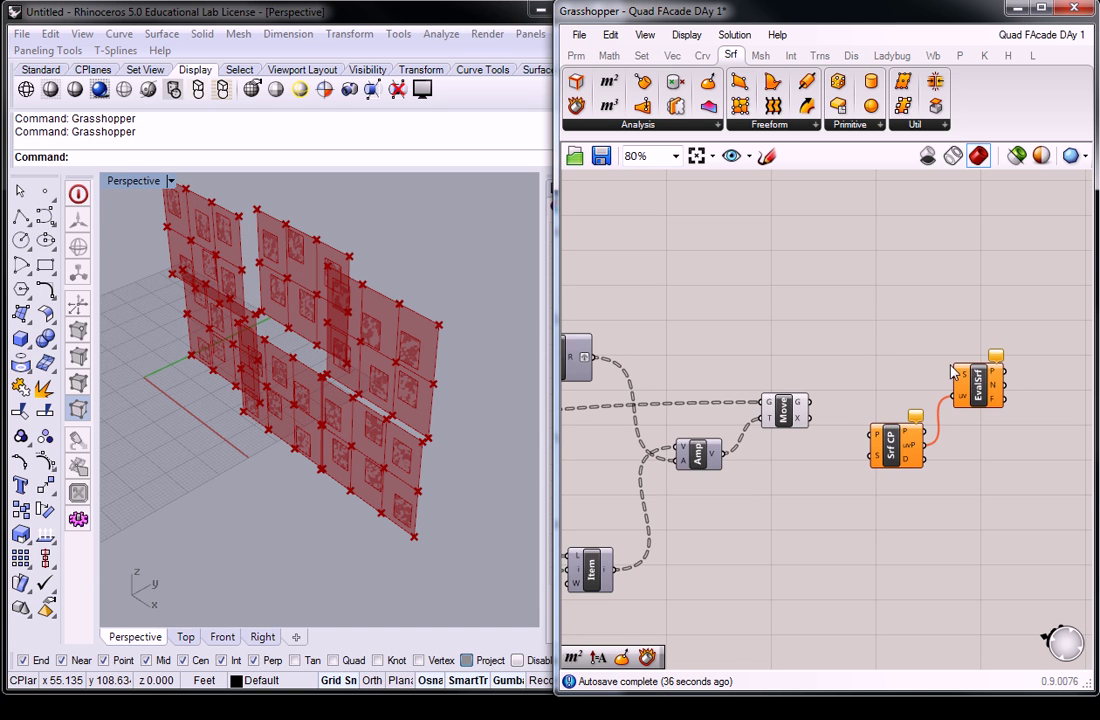
scroll(952, 372, "down", 3)
scroll(655, 448, "up", 2)
right_click_drag(668, 445, 811, 385)
scroll(805, 390, "down", 1)
scroll(672, 400, "up", 3)
scroll(672, 400, "down", 3)
right_click_drag(1066, 350, 800, 400)
scroll(965, 380, "up", 4)
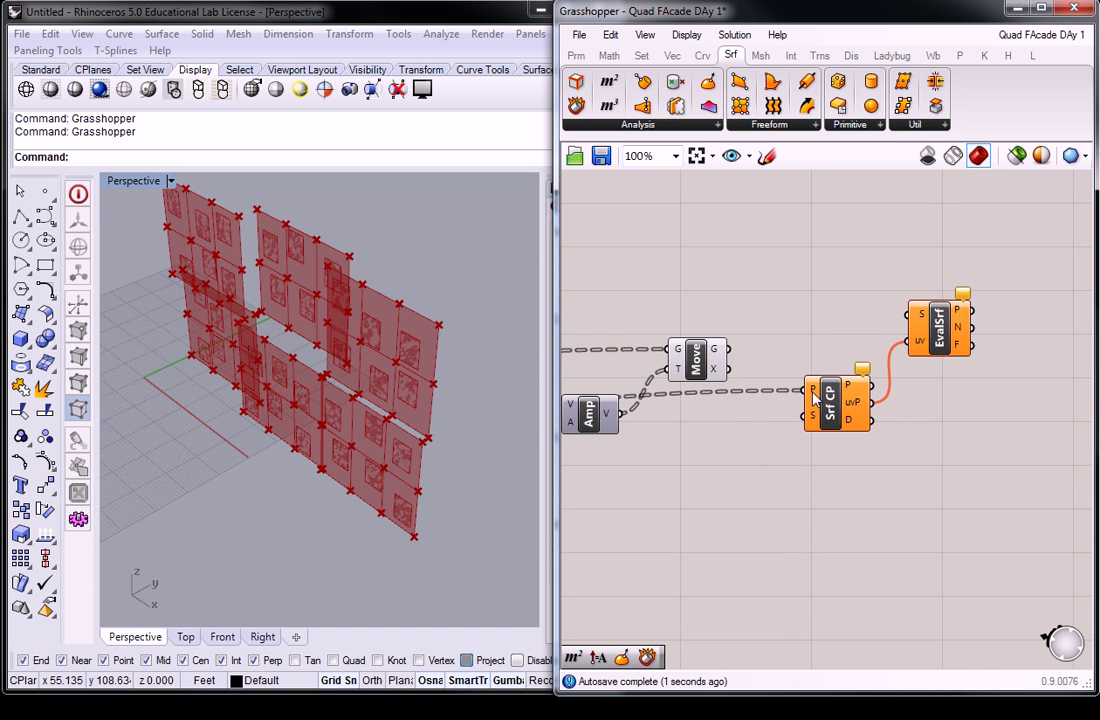
scroll(800, 400, "up", 1)
mouse_move(815, 395)
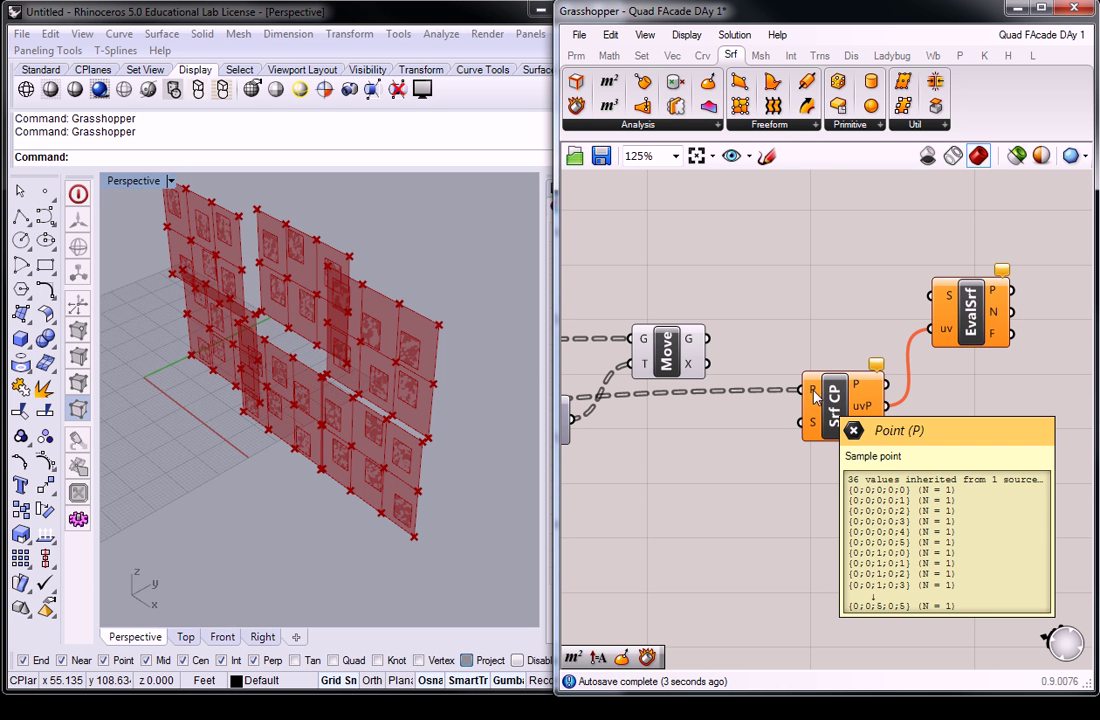
Step: Connect Move's geometry output to the surface inputs of Surface Closest Point and Evaluate Surface, and inspect the evaluated frames on the facade
left_click_drag(708, 341, 801, 422)
left_click_drag(745, 343, 932, 296)
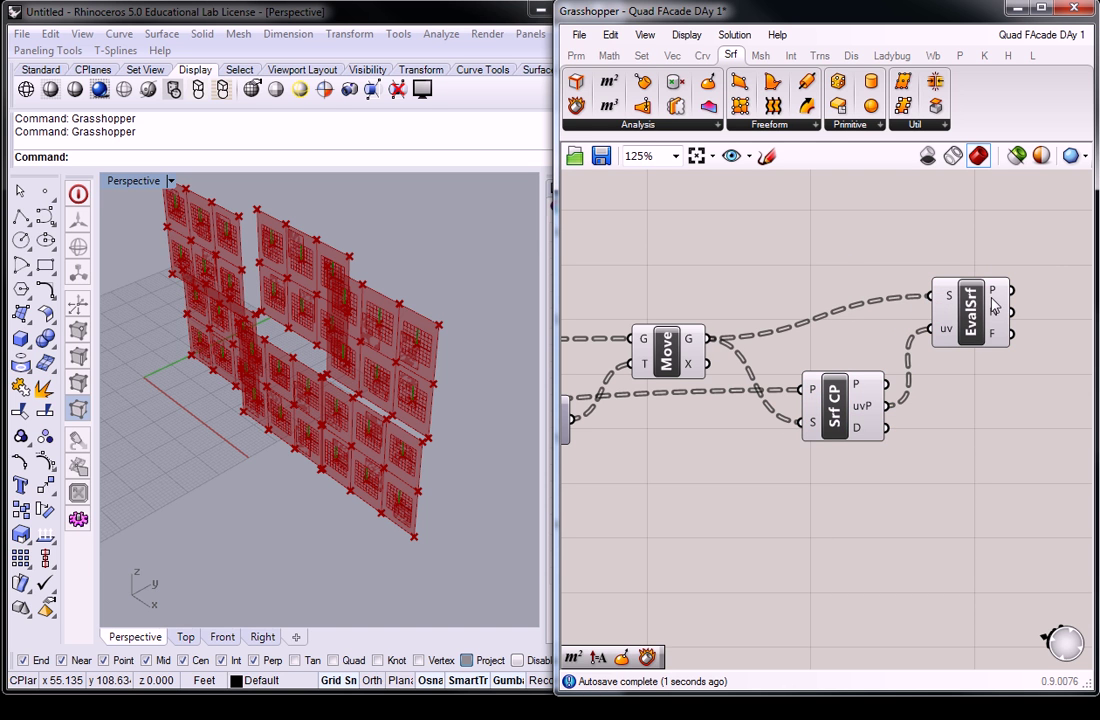
left_click(970, 297)
right_click_drag(360, 330, 318, 330)
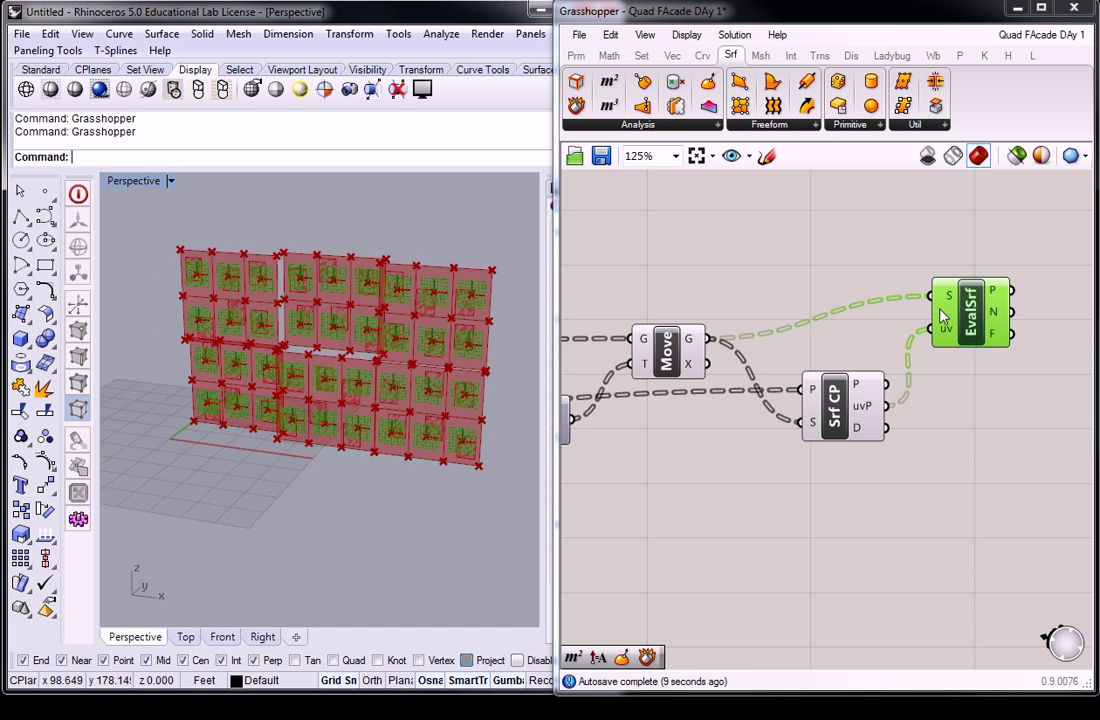
mouse_move(994, 316)
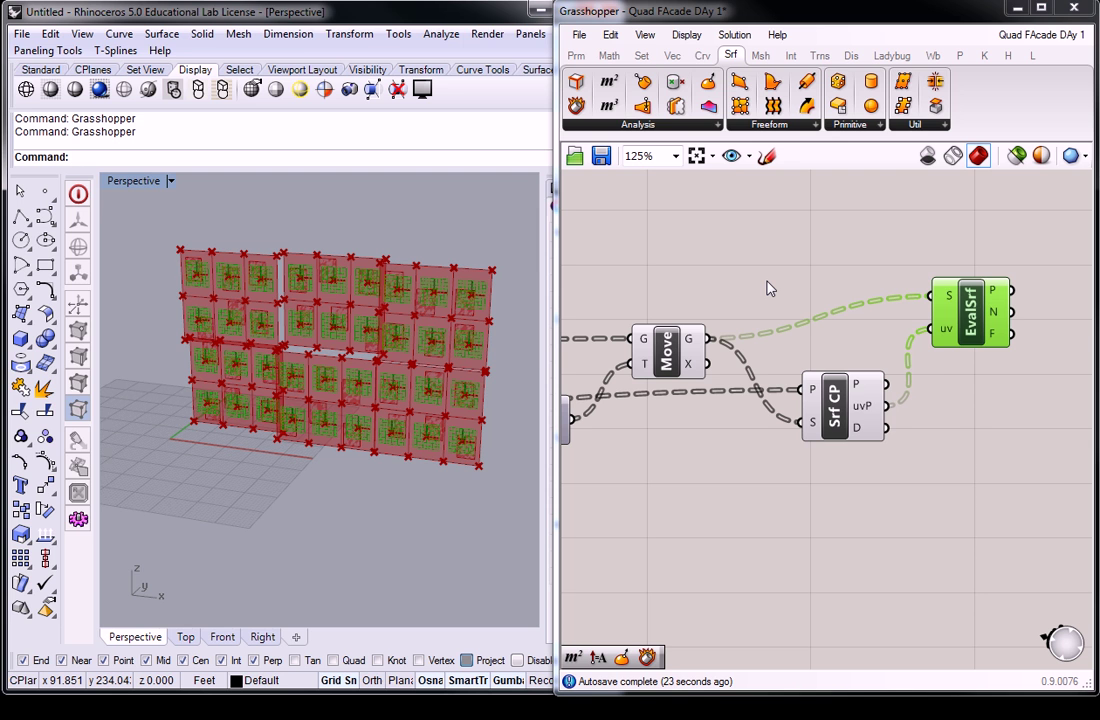
left_click(817, 261)
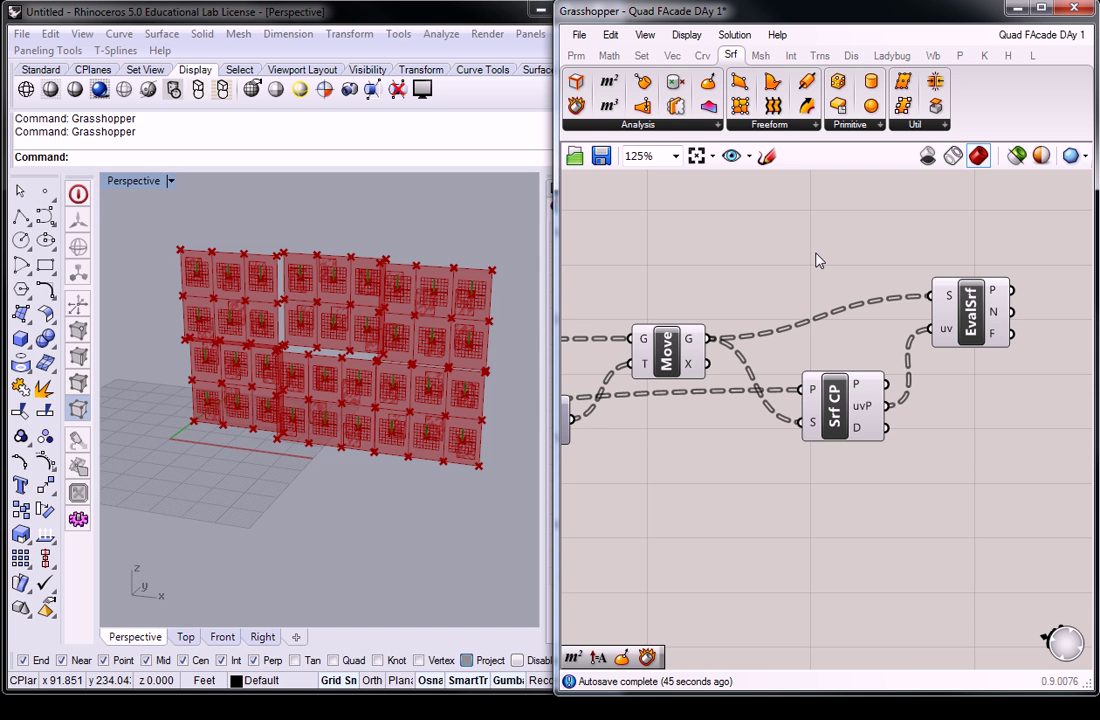
Step: Add a second Move component beyond Evaluate Surface, leaving space between the two
right_click_drag(955, 628, 790, 668)
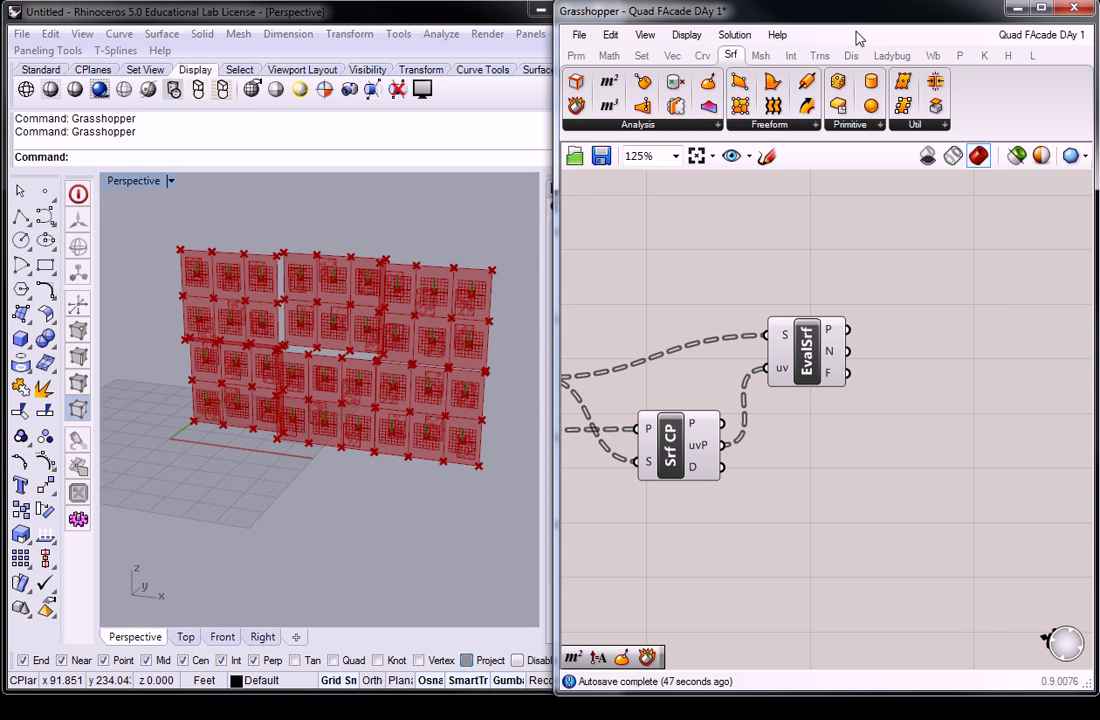
left_click(819, 55)
left_click(602, 124)
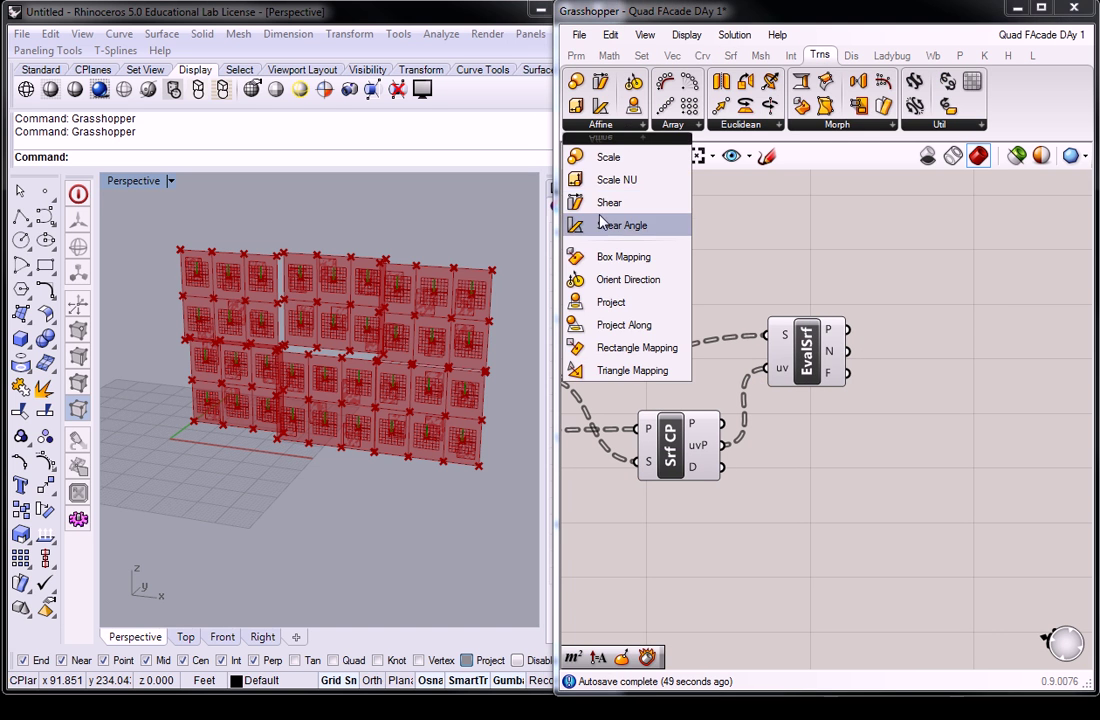
left_click(742, 124)
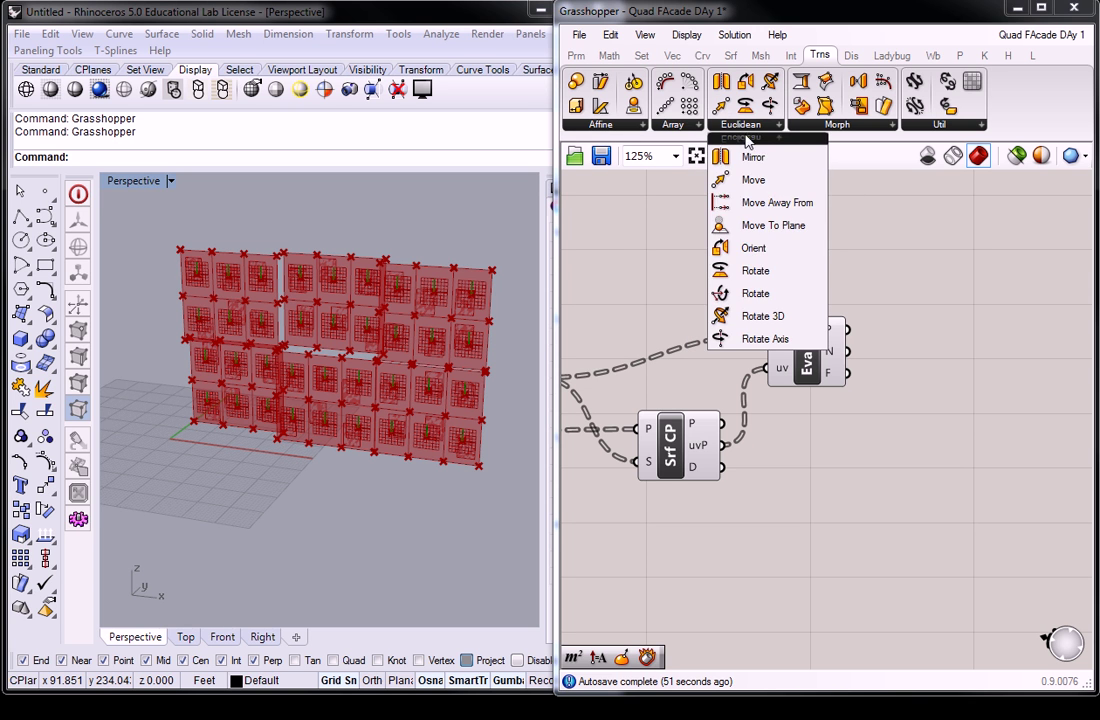
left_click(750, 188)
left_click(1036, 363)
right_click_drag(1076, 363, 874, 388)
scroll(872, 388, "down", 2)
left_click_drag(846, 384, 908, 386)
left_click(780, 325)
Step: Add an Amplitude component before the new Move and connect Evaluate Surface's normal output to its base vector input
left_click(672, 56)
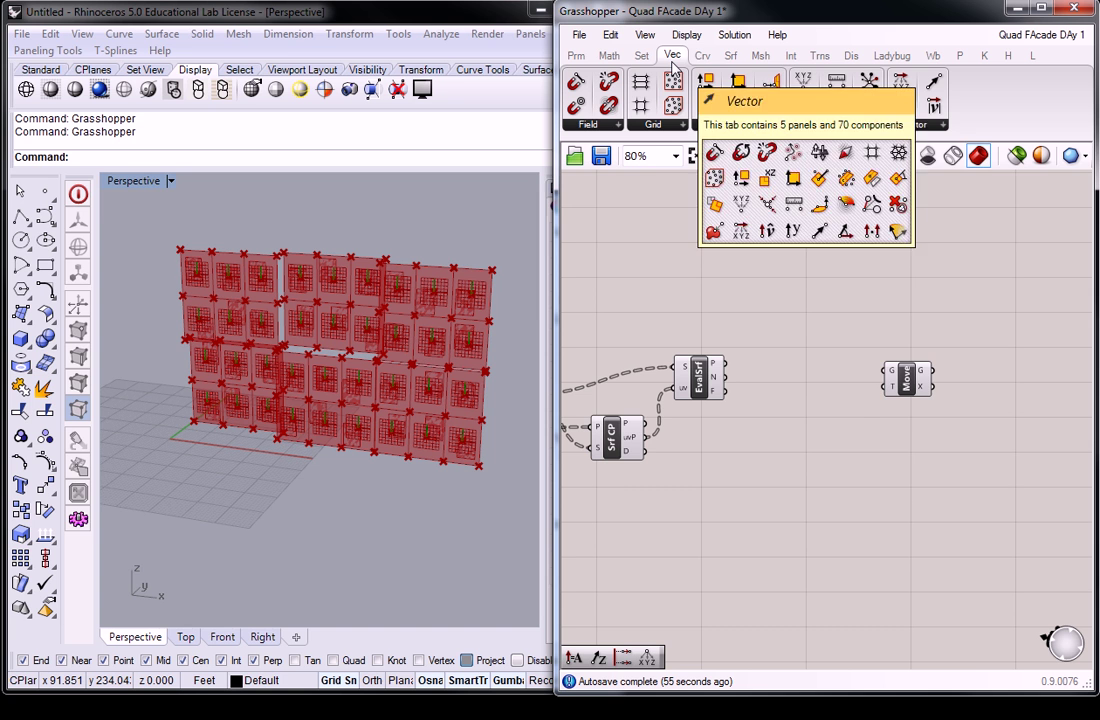
left_click(915, 125)
left_click_drag(945, 318, 853, 425)
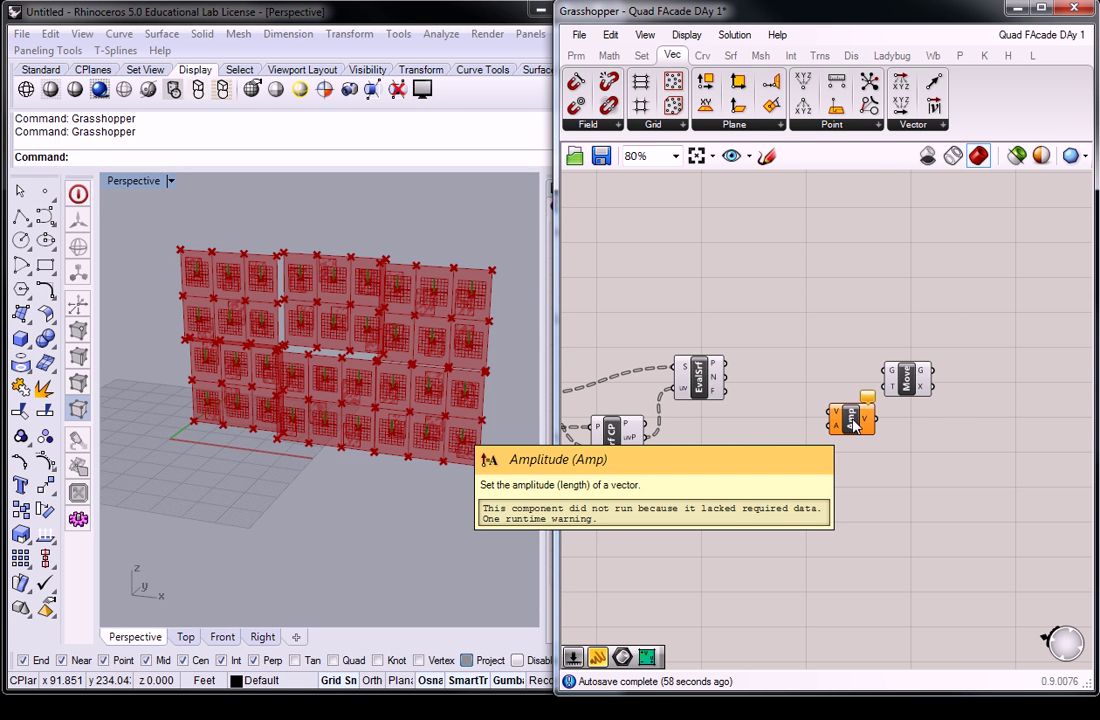
left_click(915, 375)
left_click(800, 385)
scroll(818, 388, "up", 1)
left_click_drag(860, 430, 864, 397)
left_click_drag(703, 377, 850, 397)
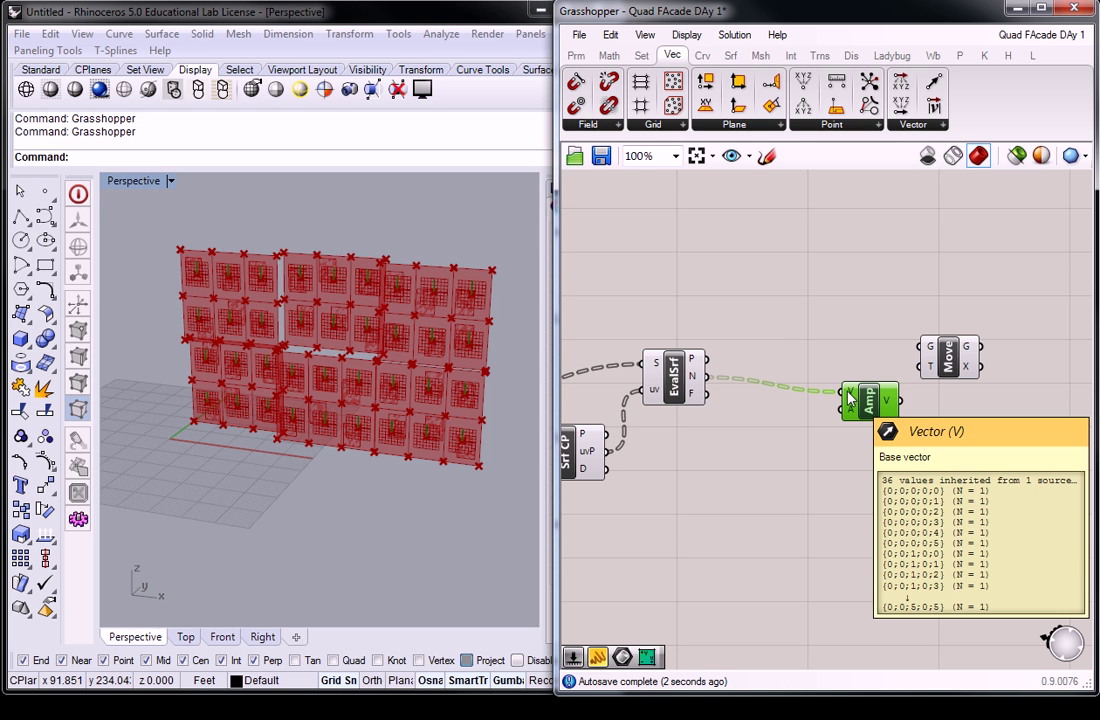
Step: Add a 0 to 5 number slider, connect it to the Amplitude component's A input, and set it to 5
double_click(756, 326)
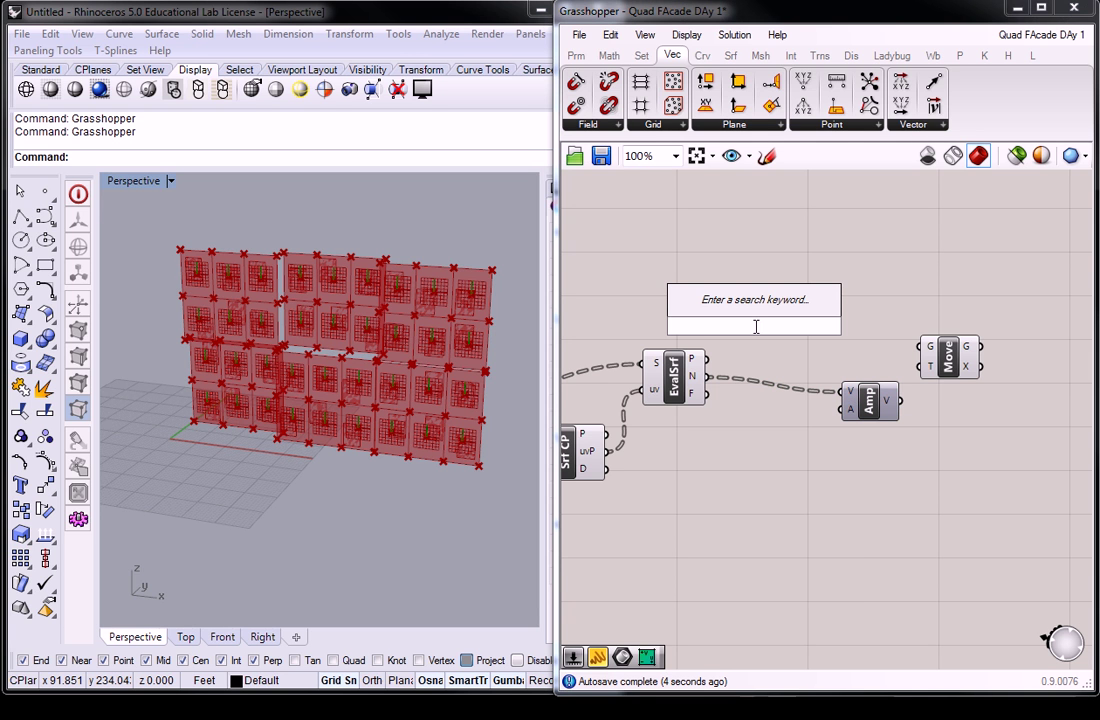
type("0.")
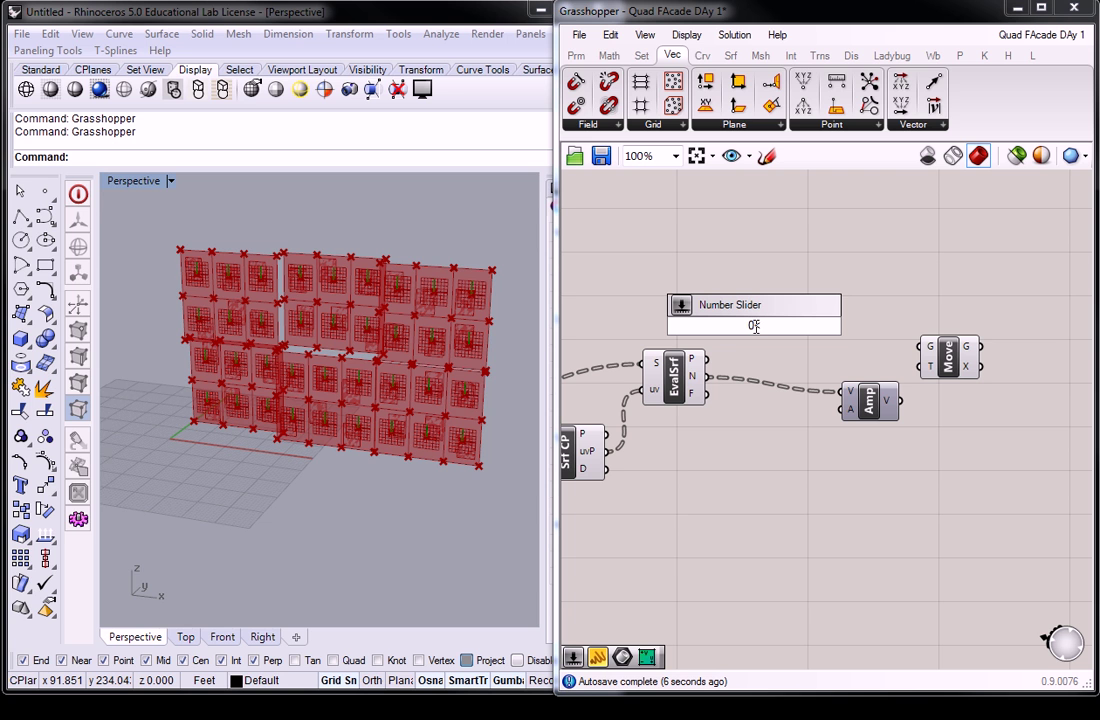
type("5")
key("Return")
left_click_drag(757, 333, 738, 457)
left_click_drag(812, 450, 843, 425)
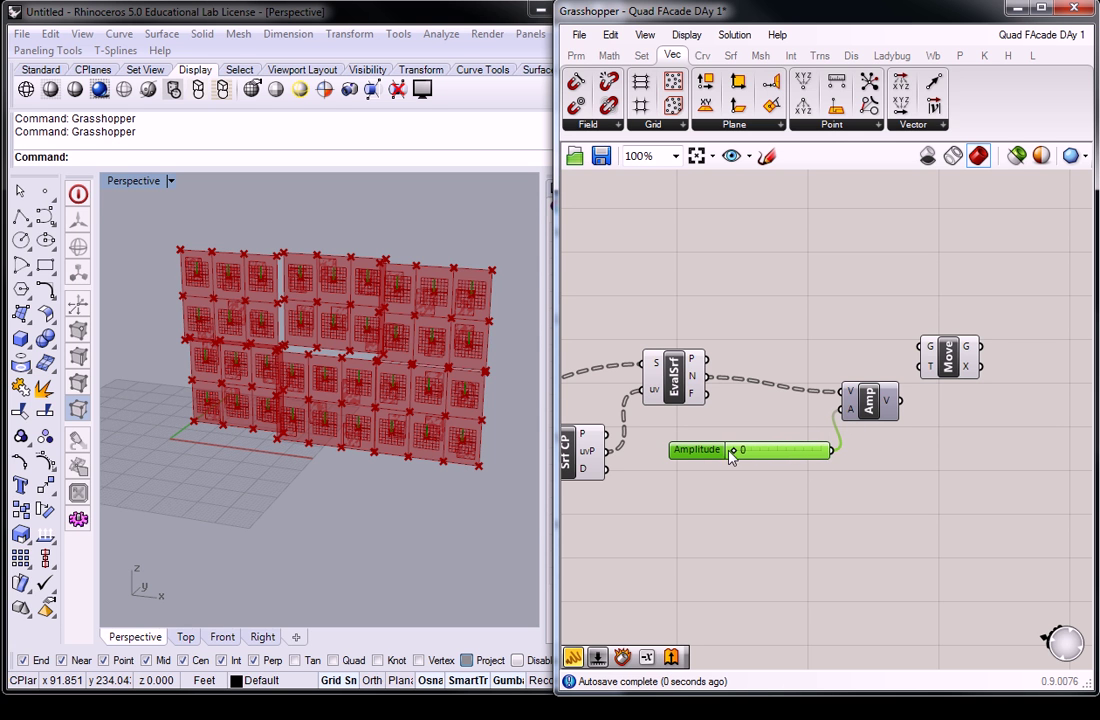
left_click_drag(727, 450, 896, 462)
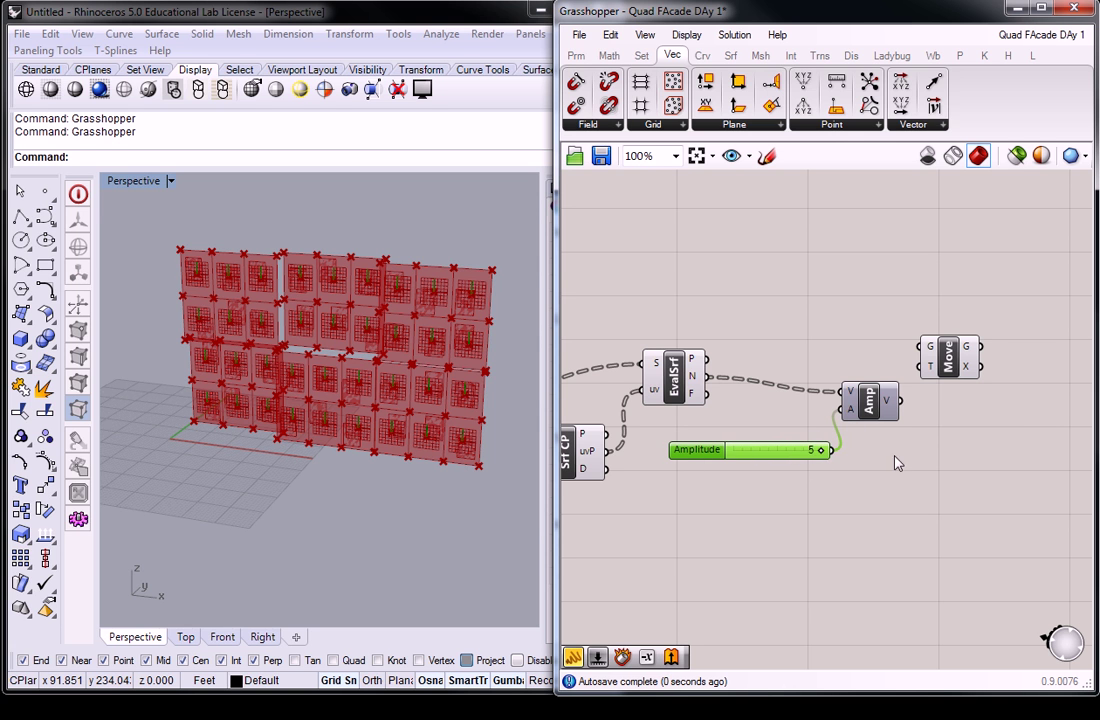
Step: Connect the first Move's geometry output to the new Move's geometry input and the Amplitude vector to its translation input
left_click(946, 358)
scroll(705, 384, "down", 3)
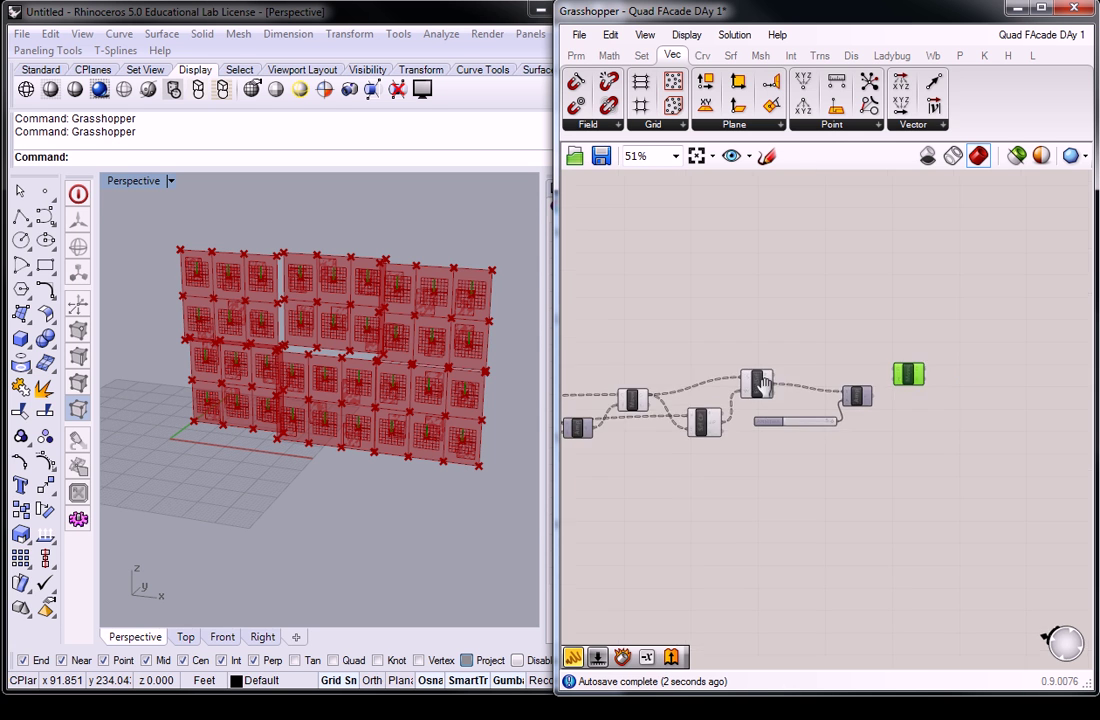
scroll(718, 385, "up", 3)
left_click_drag(792, 372, 810, 408)
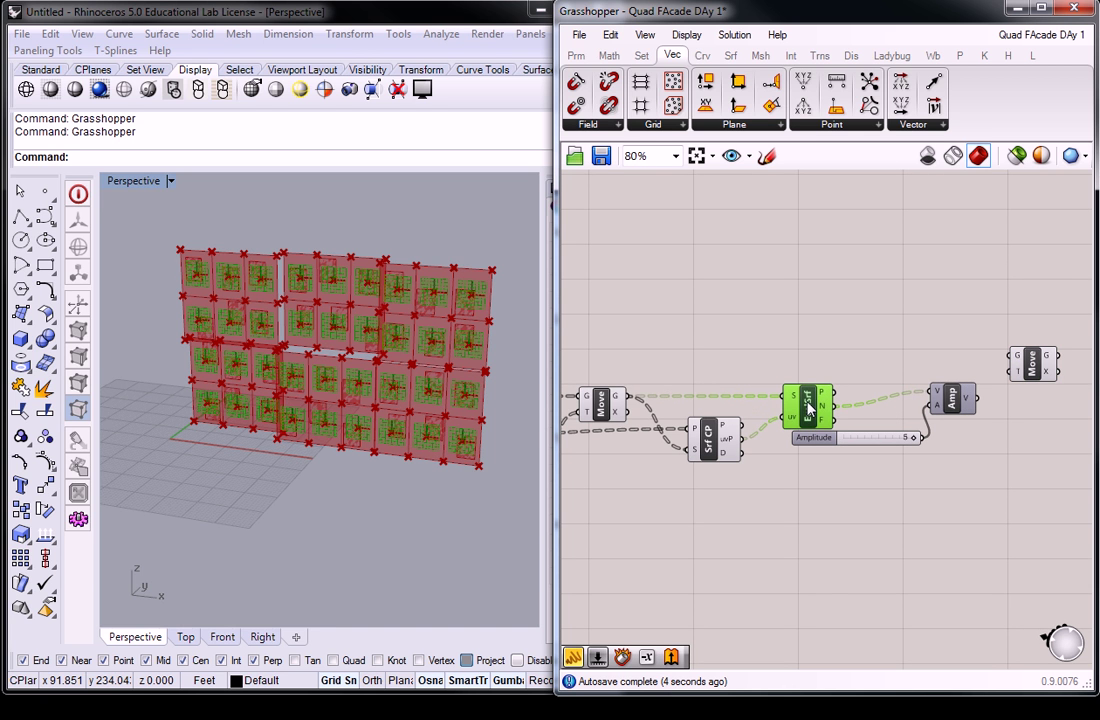
left_click(1032, 365)
left_click_drag(630, 397, 1042, 350)
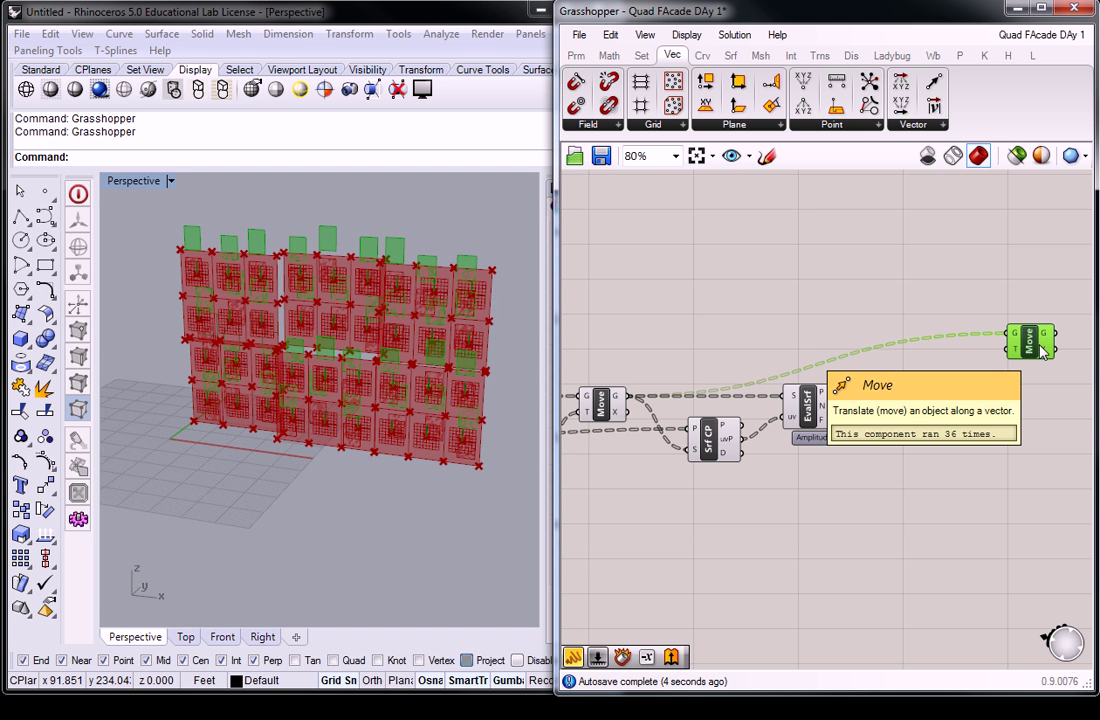
right_click_drag(977, 398, 911, 414)
left_click_drag(912, 415, 937, 368)
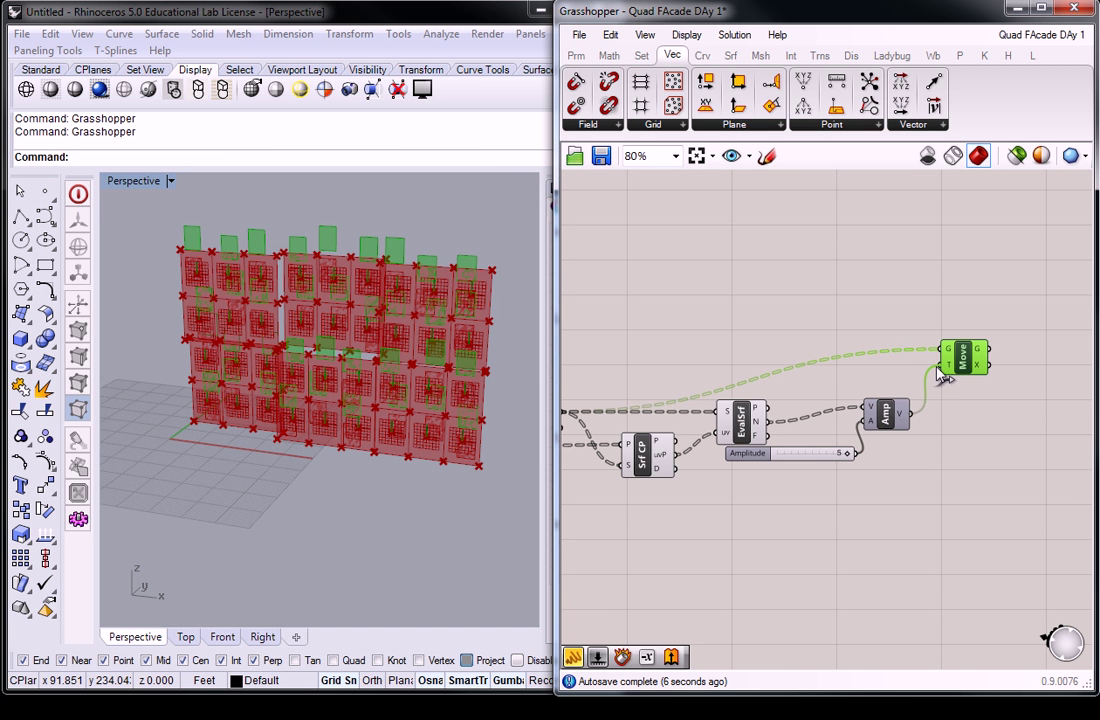
Step: Examine the offset openings and the finished panel model in perspective, and dismiss the unsaved-documents prompt without saving
right_click_drag(398, 350, 356, 349)
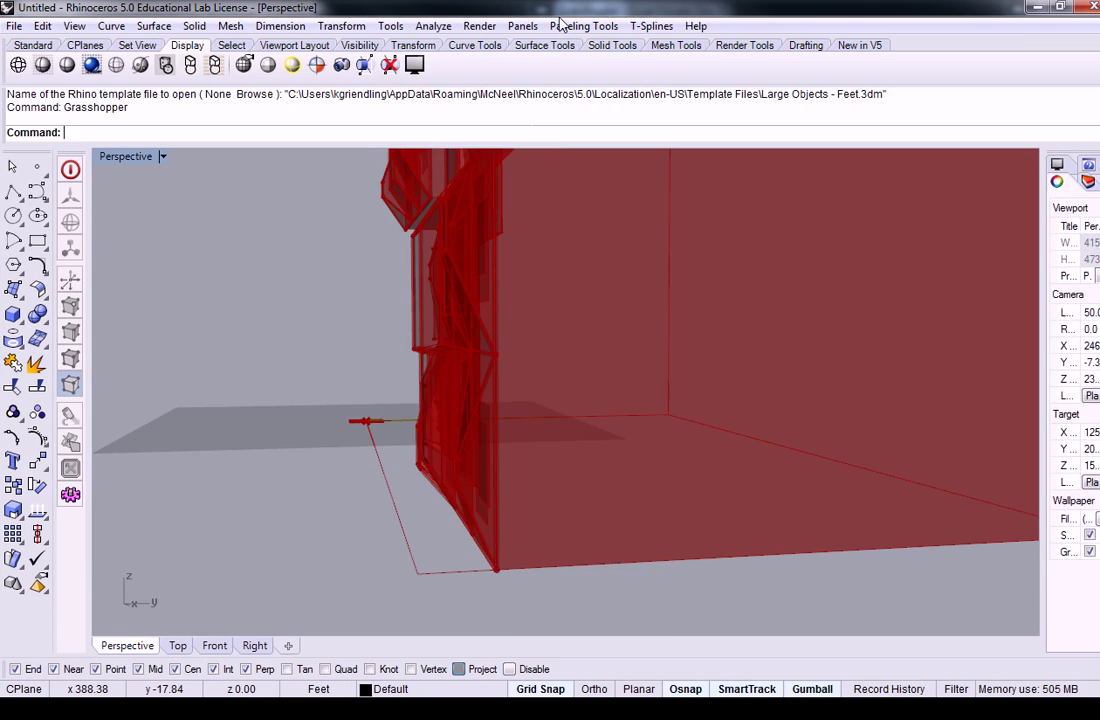
right_click_drag(575, 290, 616, 518)
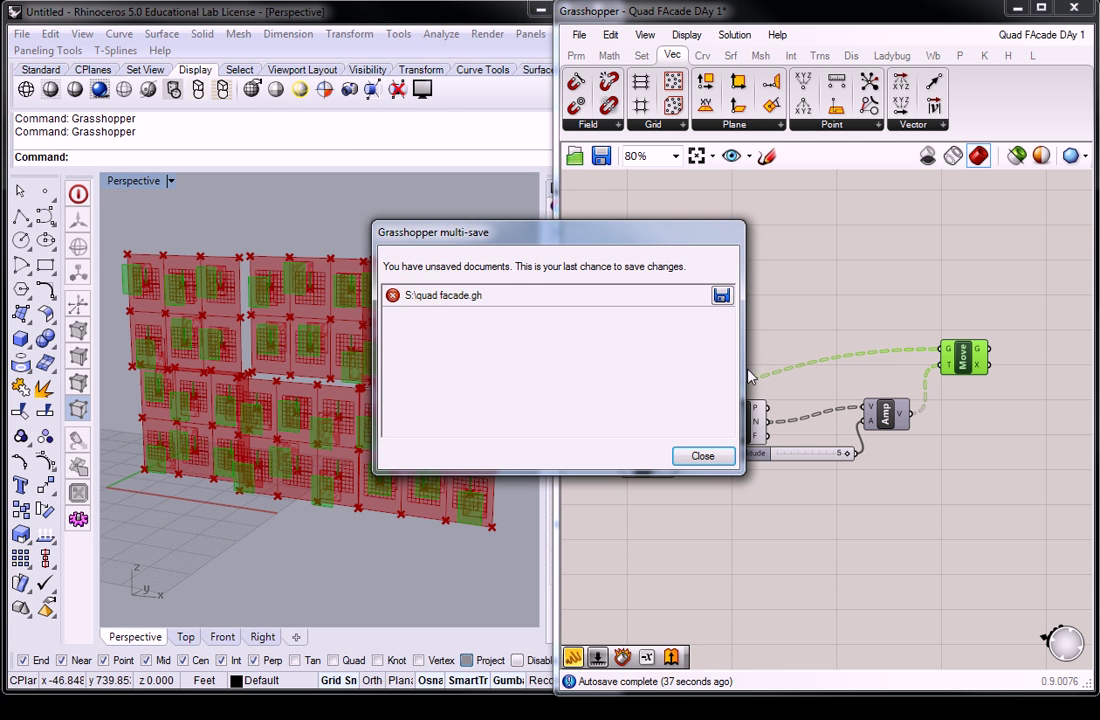
left_click(704, 456)
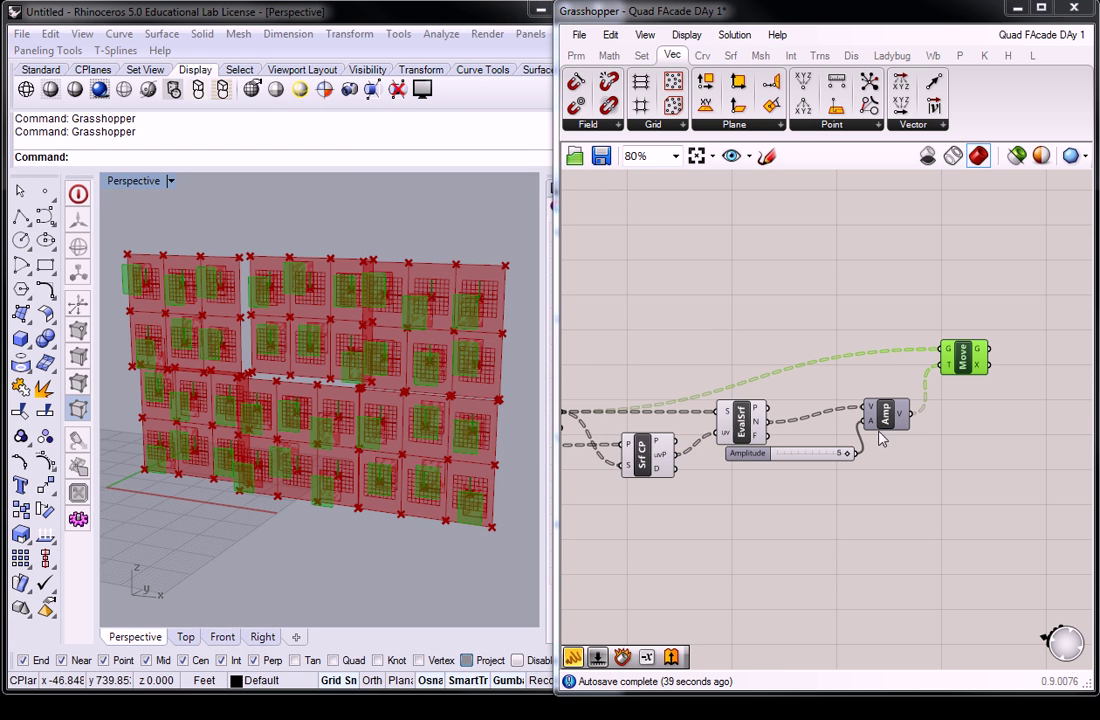
right_click_drag(835, 270, 820, 269)
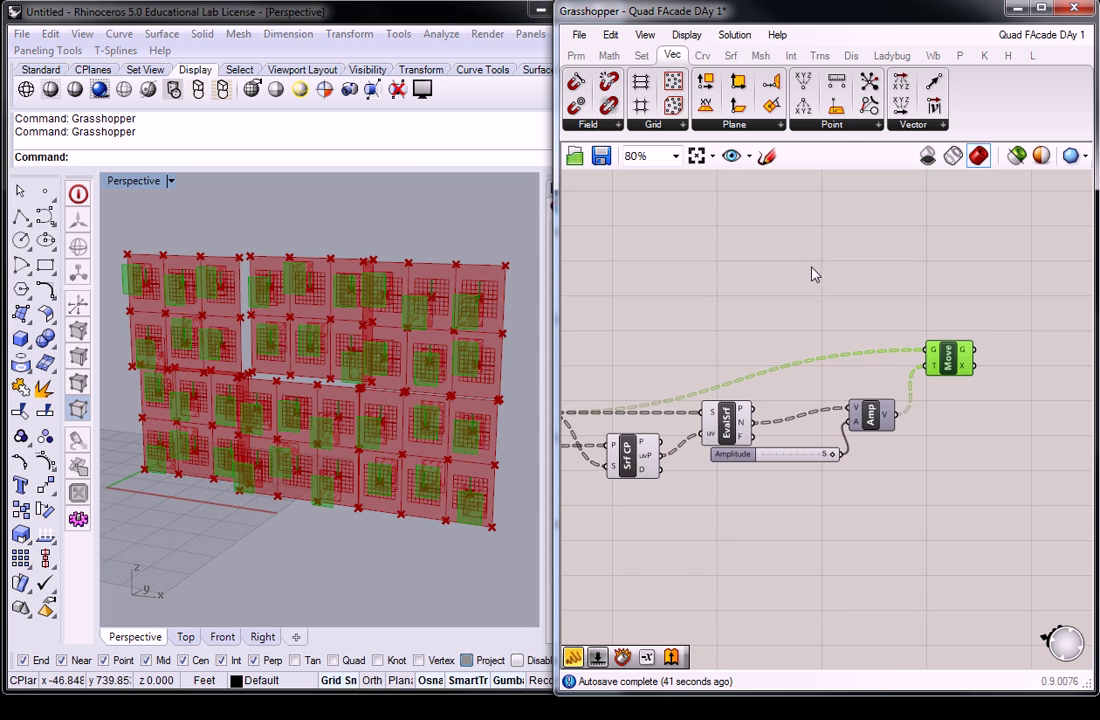